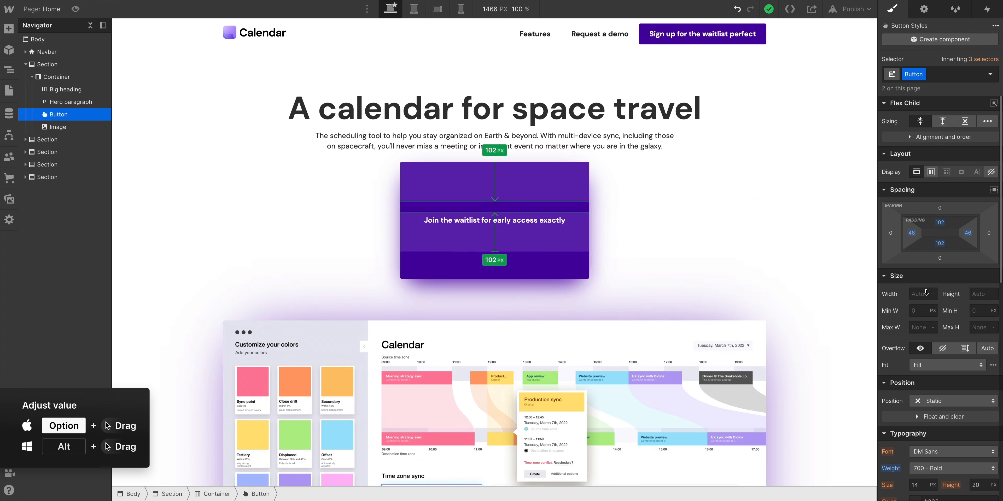
drag(911, 237, 1002, 237)
key(super+z)
key(super+z)
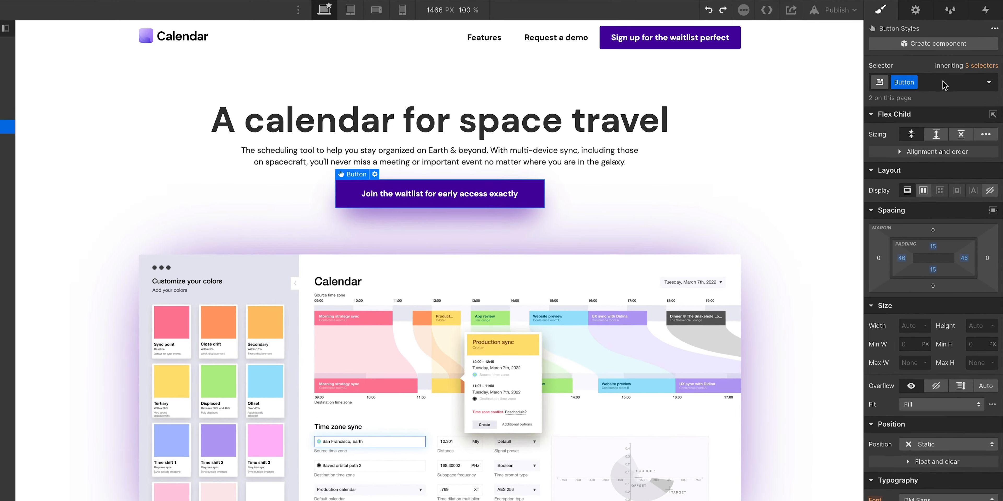
Switch the hero button to its Hover state and set its background color to #8c2eff.
click(988, 83)
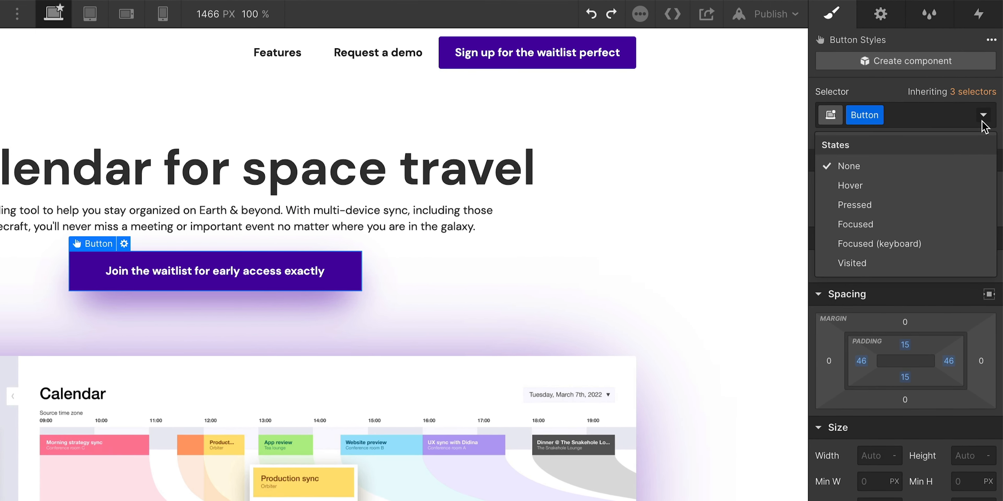
click(878, 188)
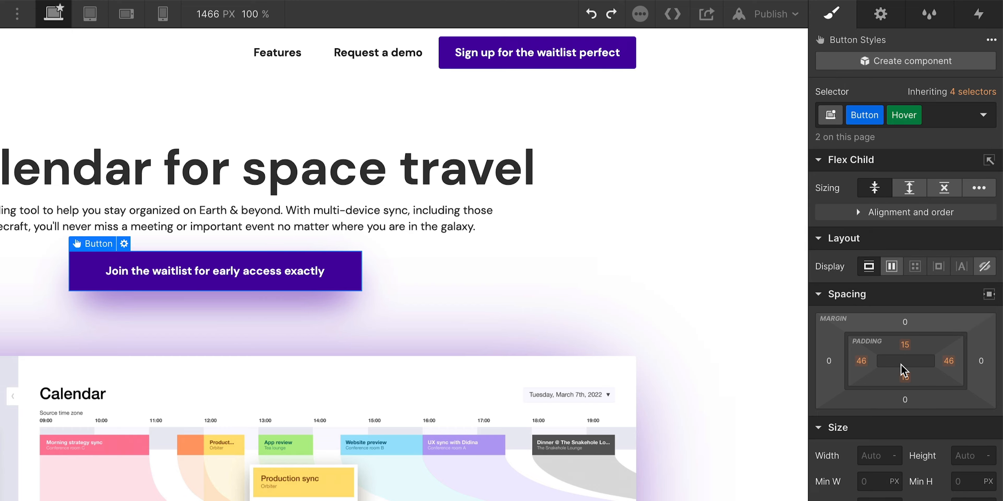
scroll(896, 477, down, 10)
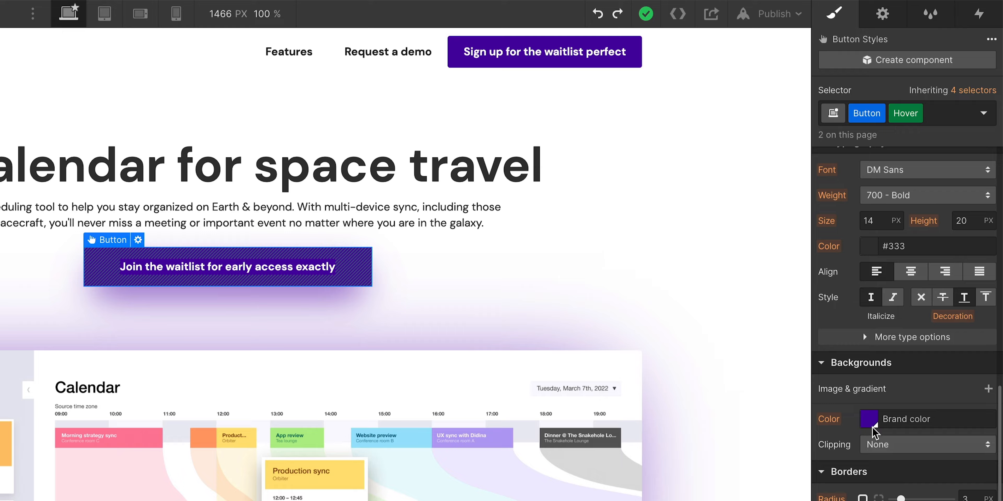
click(872, 427)
drag(956, 316, 980, 279)
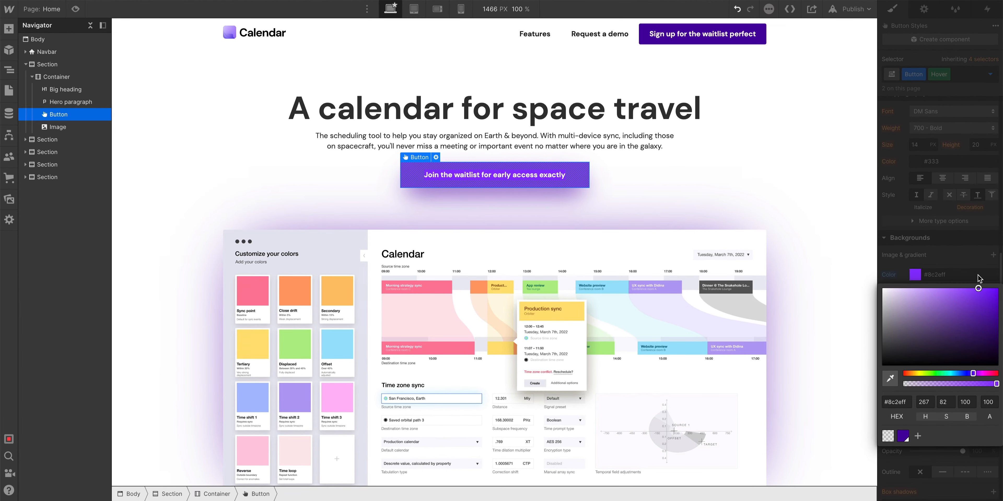
click(961, 257)
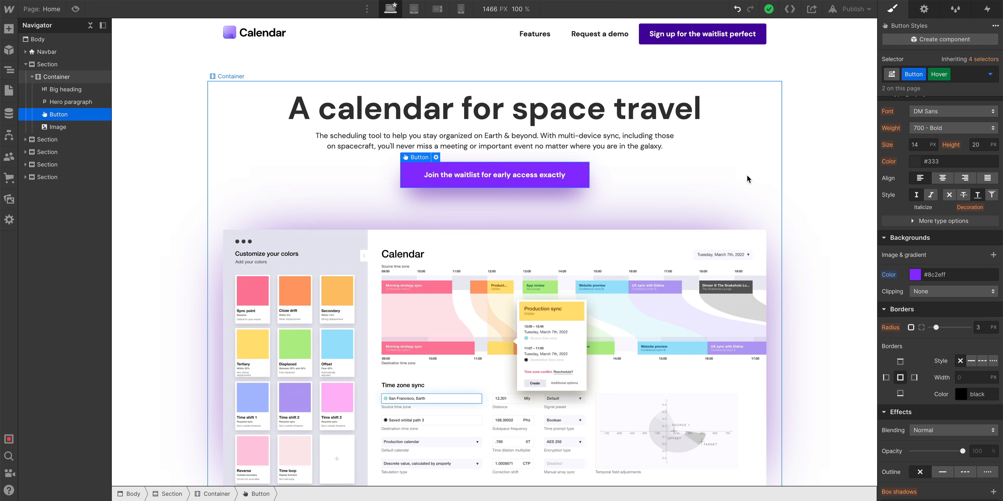
Reset the button's Hover background color so it inherits the base Button color.
key(Escape)
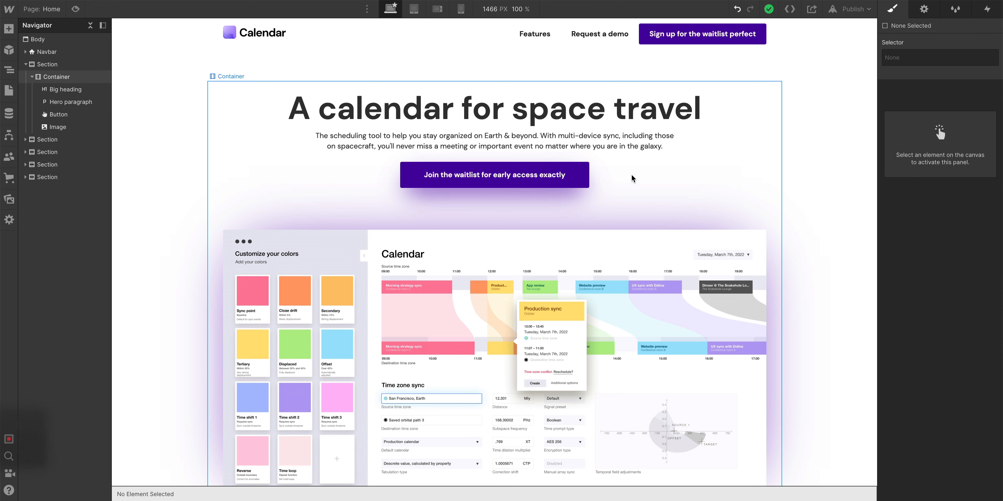
click(554, 179)
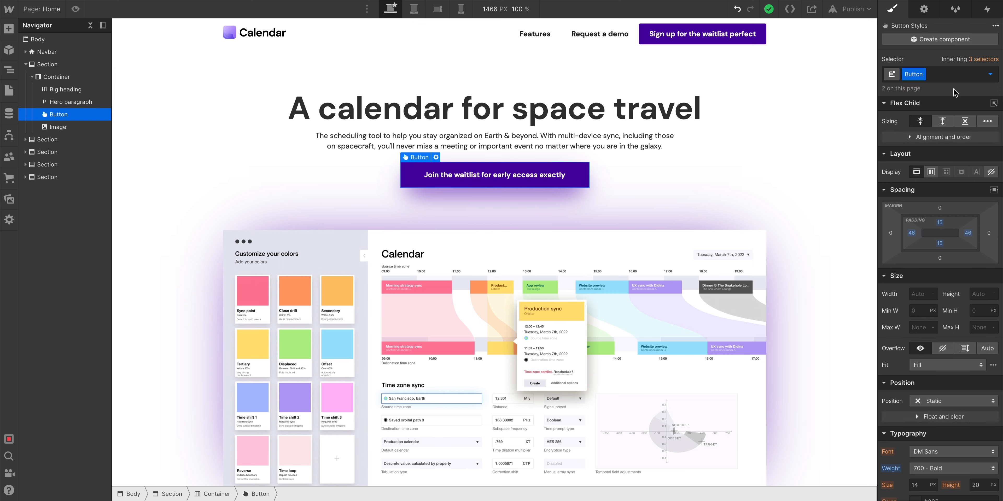
click(990, 74)
click(965, 120)
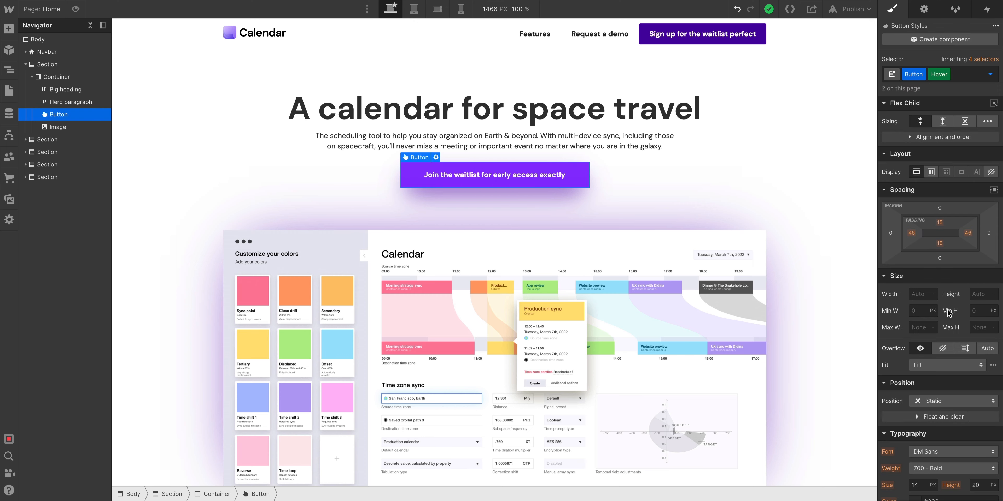
scroll(948, 313, down, 8)
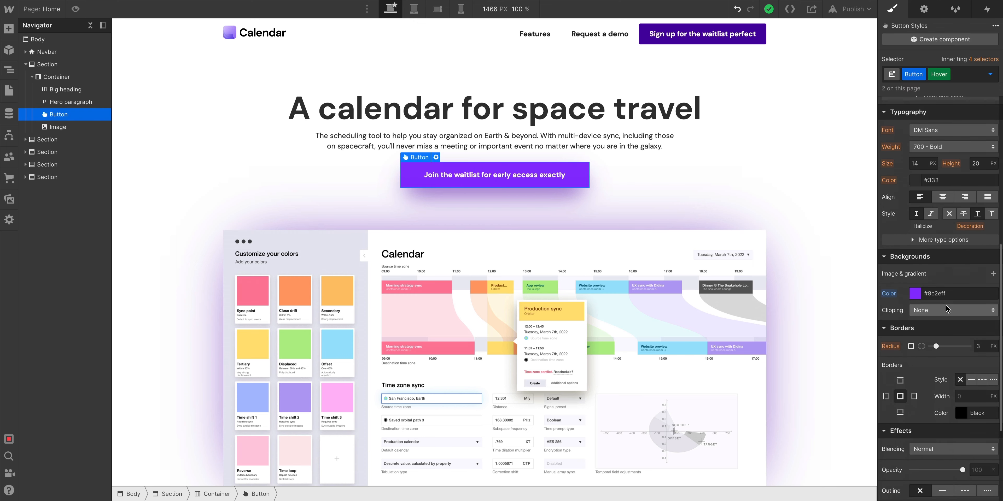
click(888, 296)
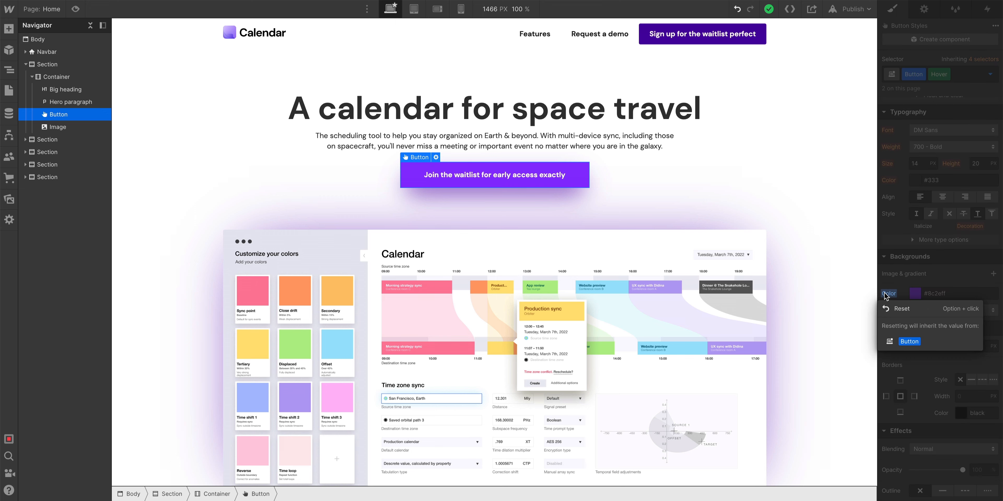
click(896, 310)
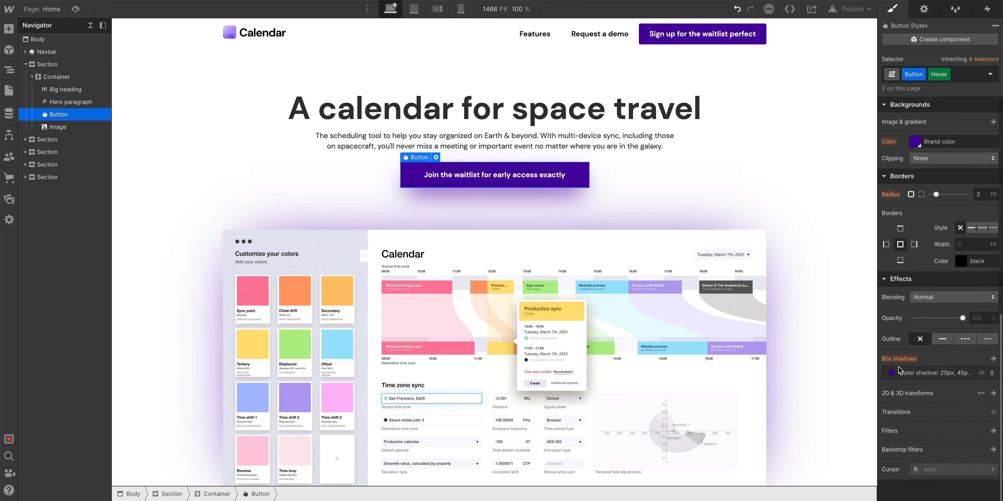
Set the Hover state's outer box shadow distance to 40 px and blur to 70 px.
click(915, 374)
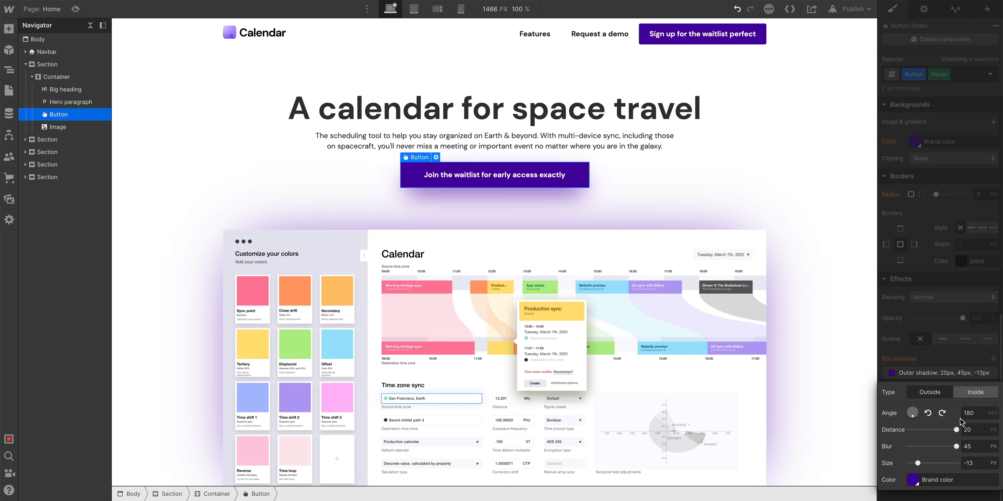
mouse_move(969, 431)
mouse_down()
mouse_move(999, 432)
mouse_move(989, 449)
mouse_move(981, 429)
mouse_up()
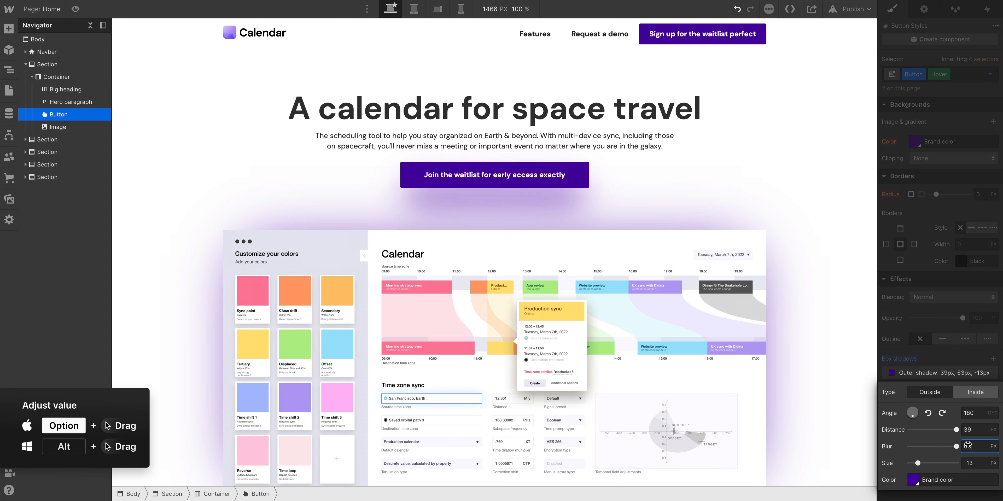
drag(968, 446, 968, 446)
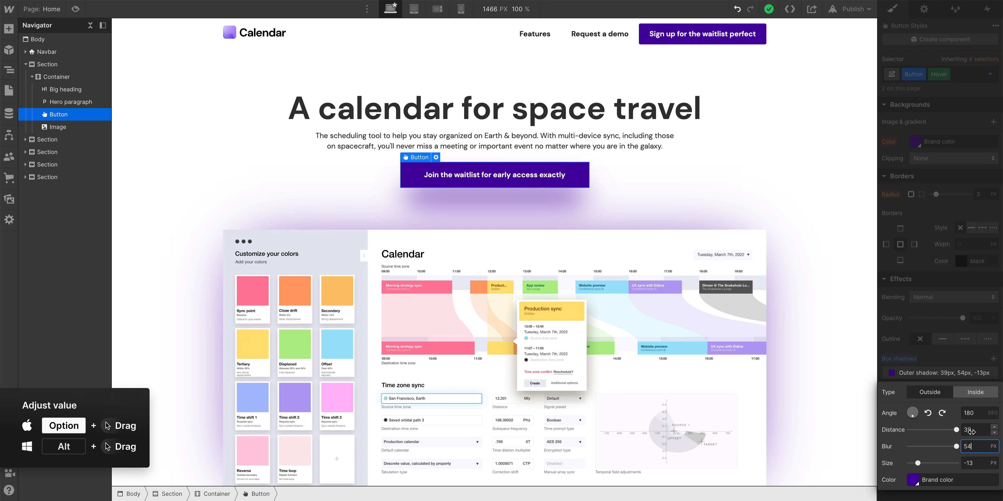
key(BackSpace)
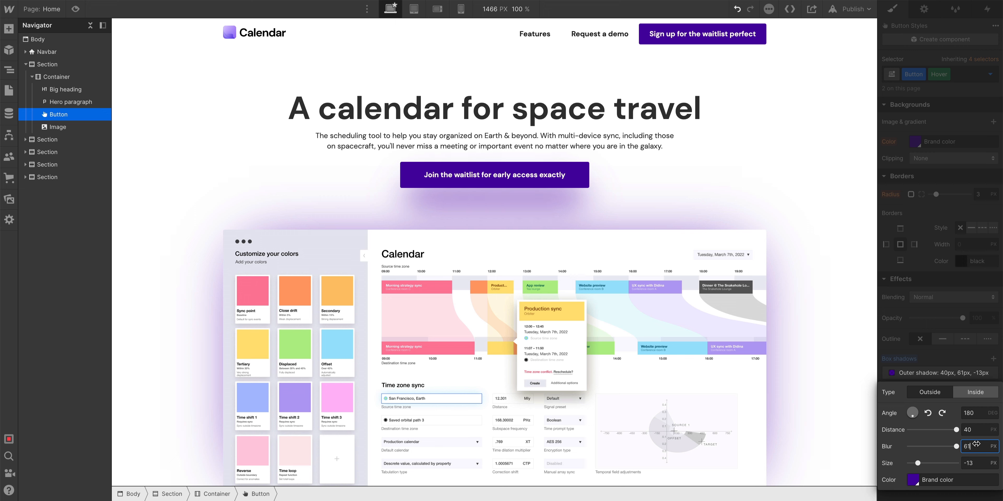
click(968, 370)
click(636, 175)
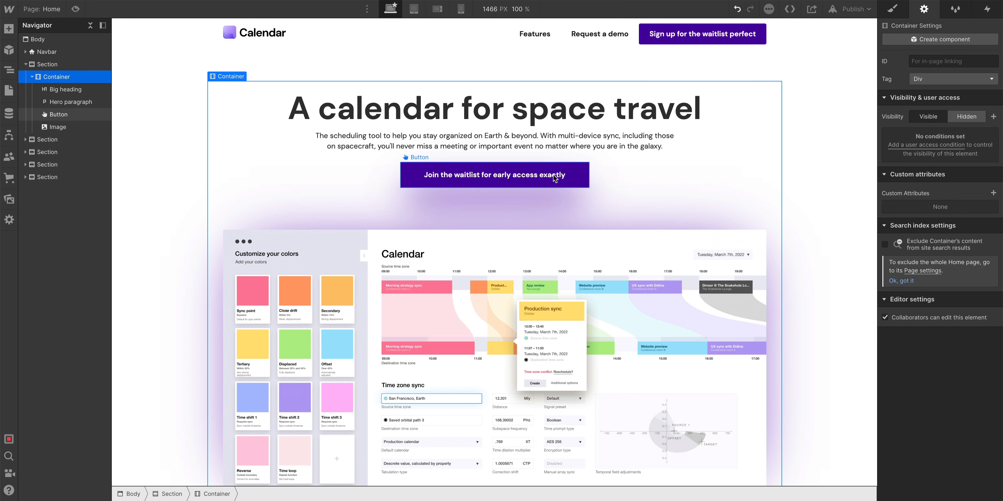
Toggle the button's selector between the None and Hover states to compare the shadow.
click(535, 177)
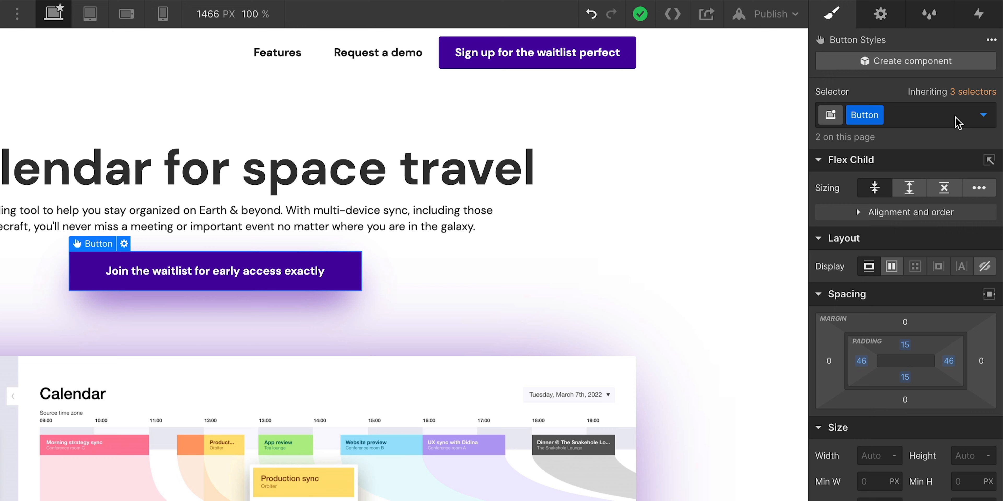
click(983, 115)
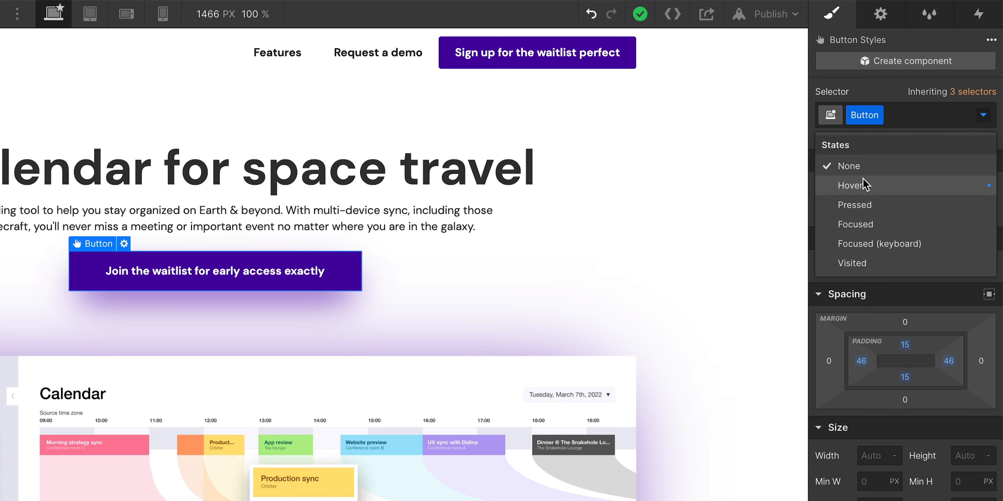
click(860, 186)
click(983, 115)
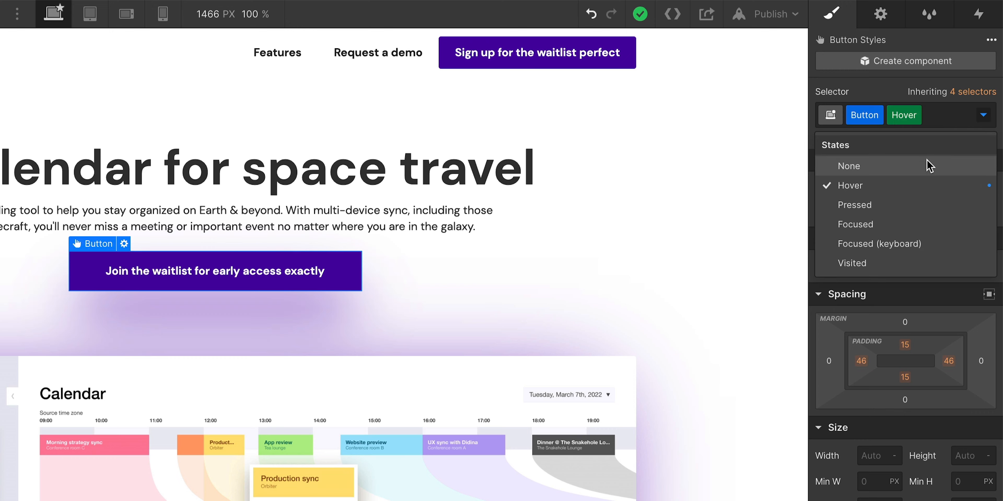
click(934, 164)
click(982, 116)
click(903, 186)
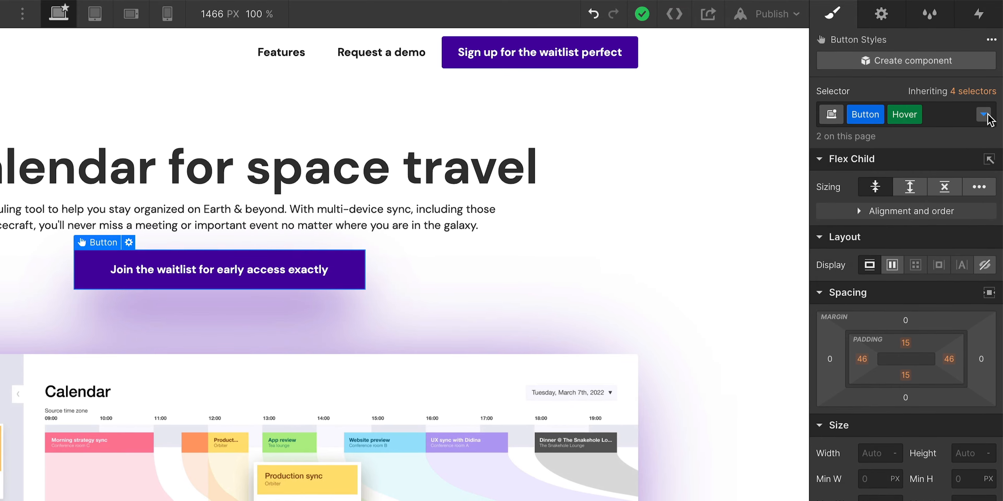
click(982, 116)
click(910, 167)
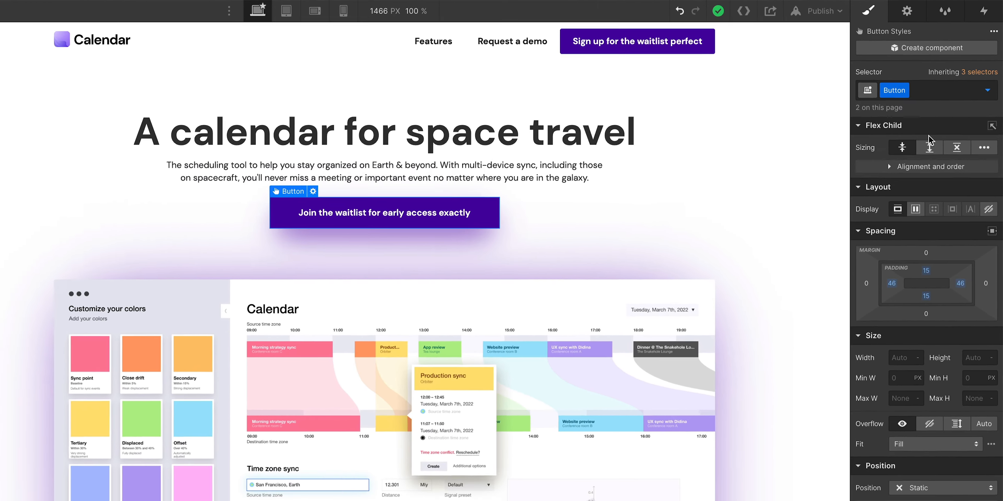
Add a Box Shadow transition to the button's base style.
scroll(926, 342, down, 10)
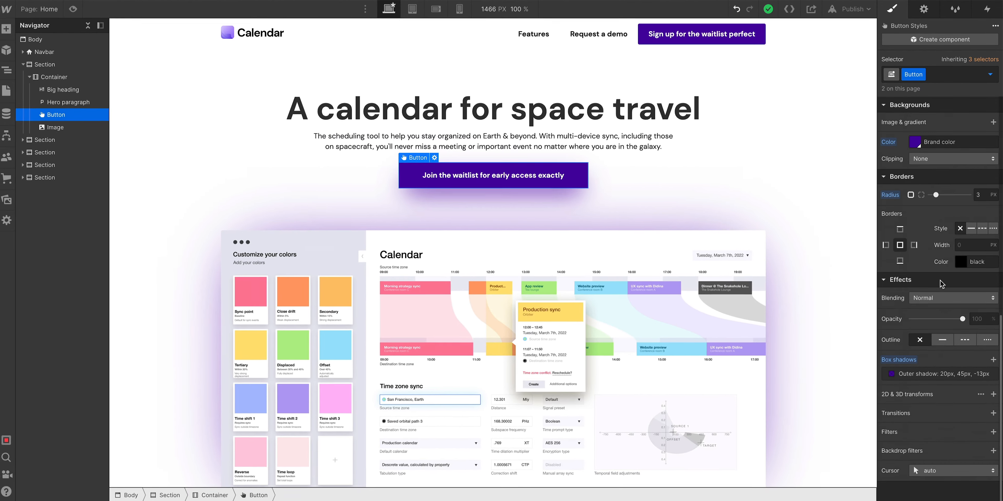
click(993, 412)
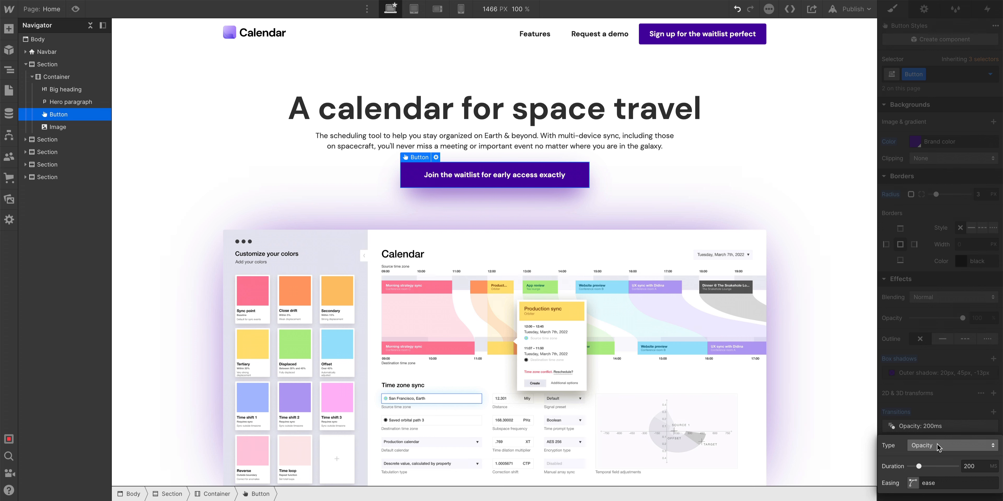
click(938, 446)
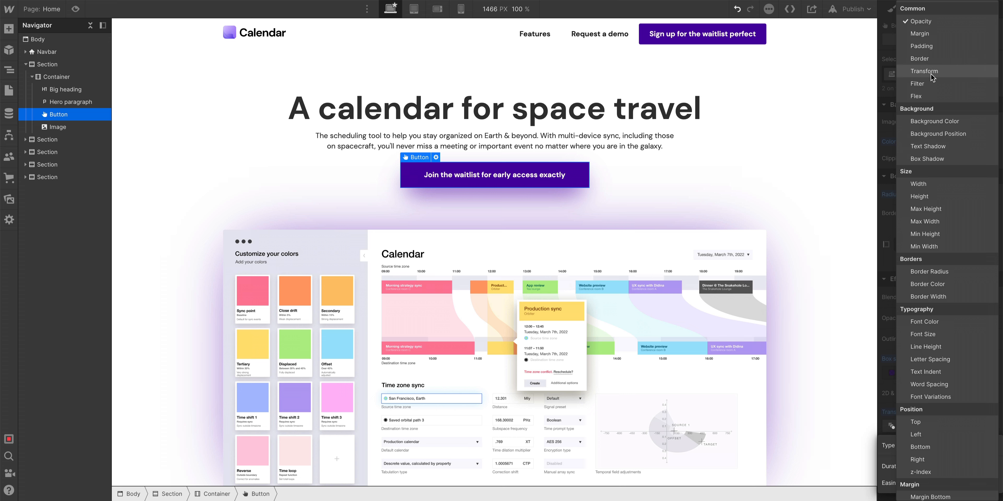
click(950, 157)
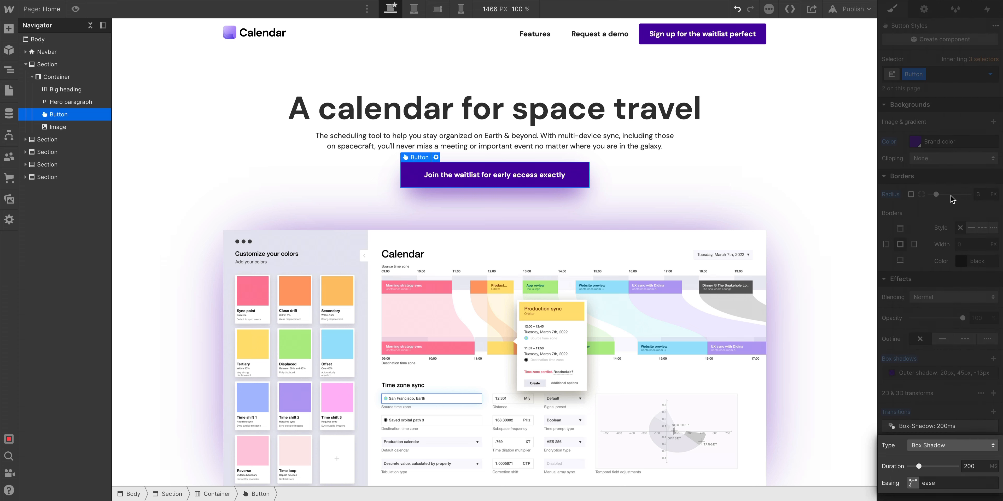
key(Escape)
key(Escape)
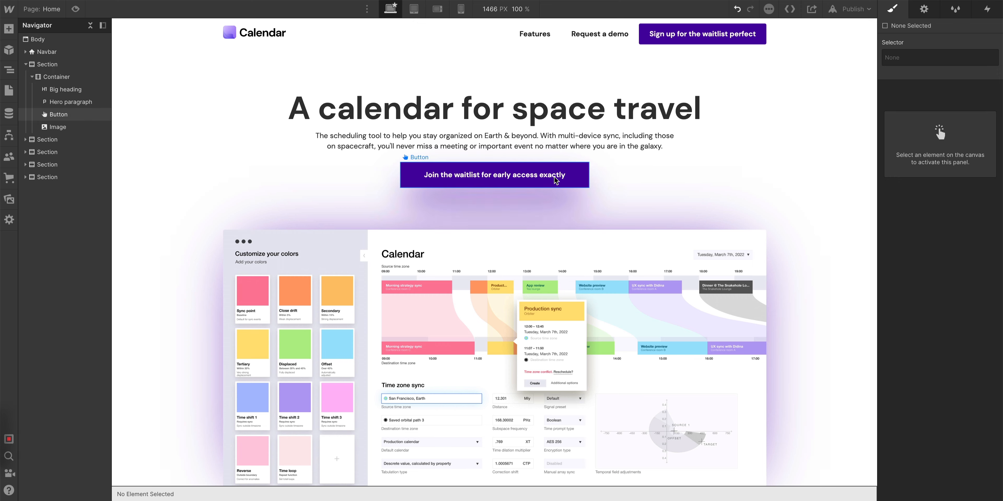
Set the button's Box Shadow transition duration to 400 ms.
click(568, 181)
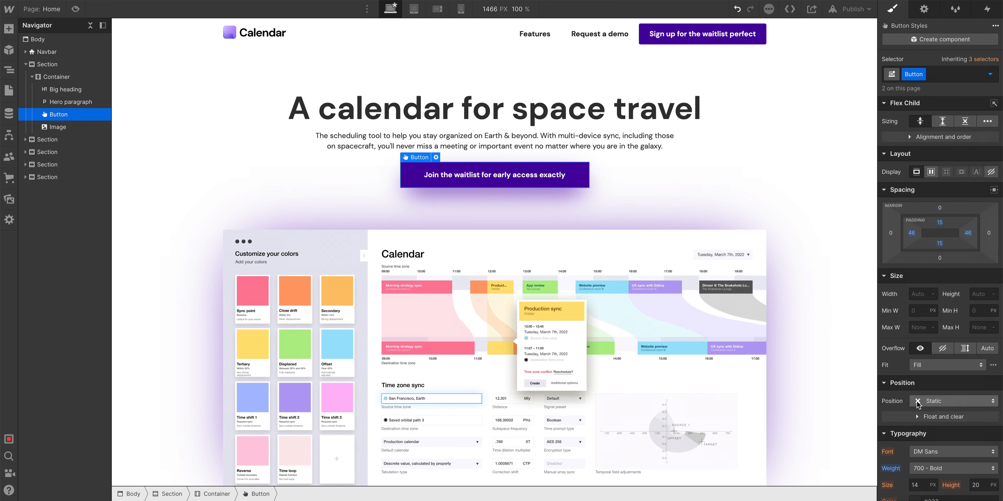
click(919, 411)
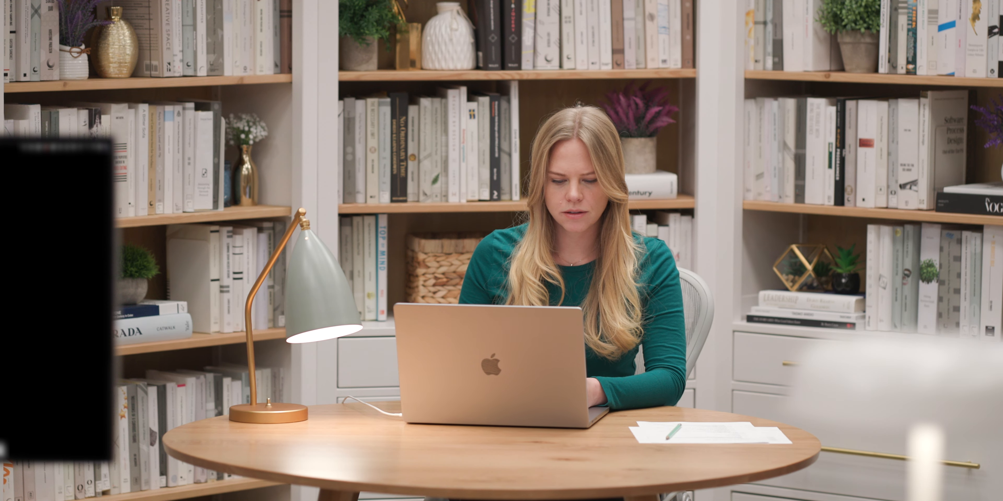
double_click(967, 450)
text(400)
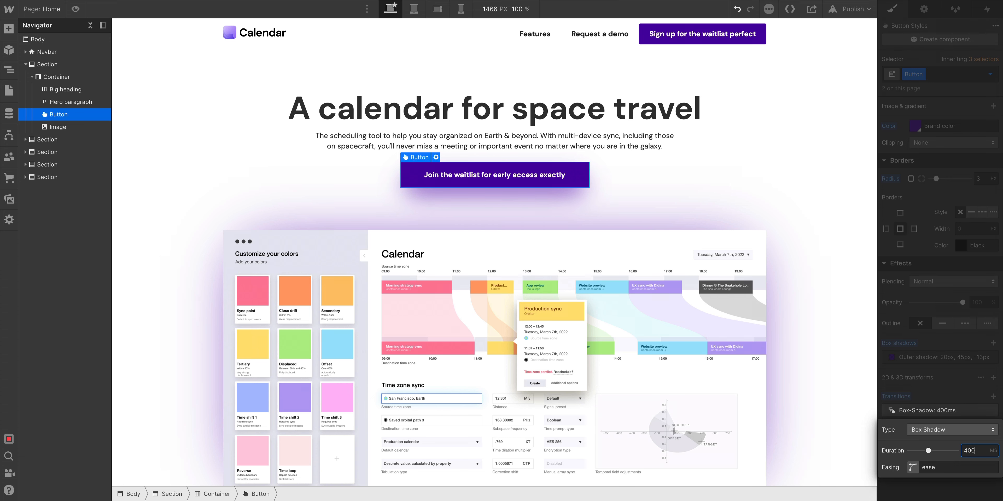
click(729, 313)
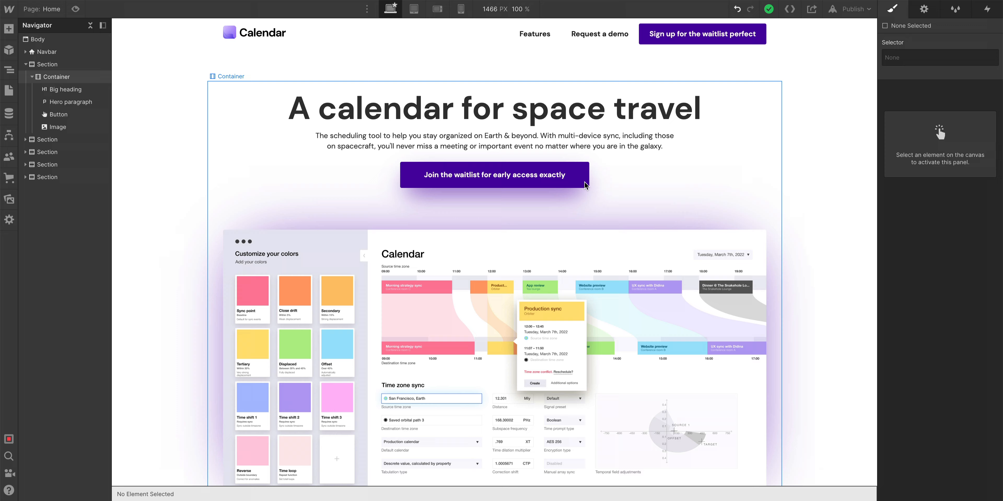
Preview the hover shadow effect on the hero button and the Submit button on the page.
click(554, 178)
key(Escape)
scroll(693, 198, down, 20)
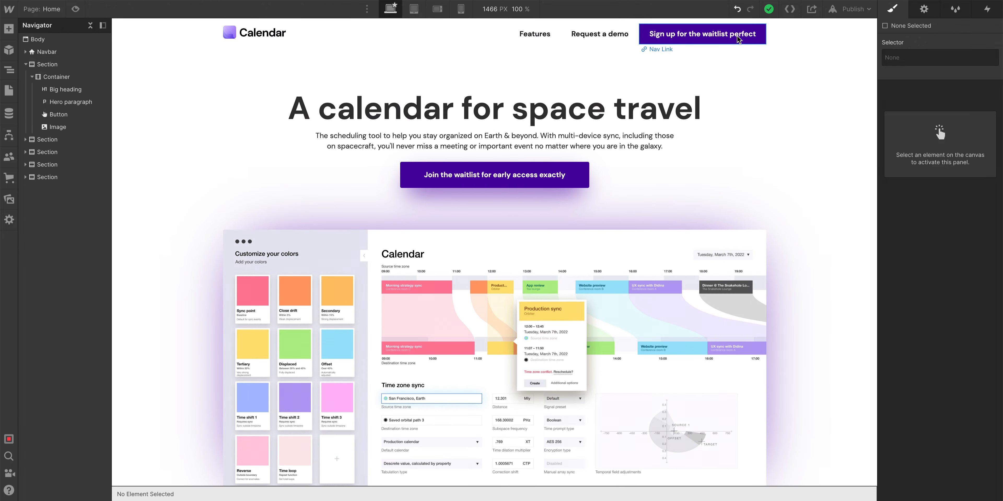
Select the hero Join the waitlist button and switch its selector to the Hover state.
click(702, 34)
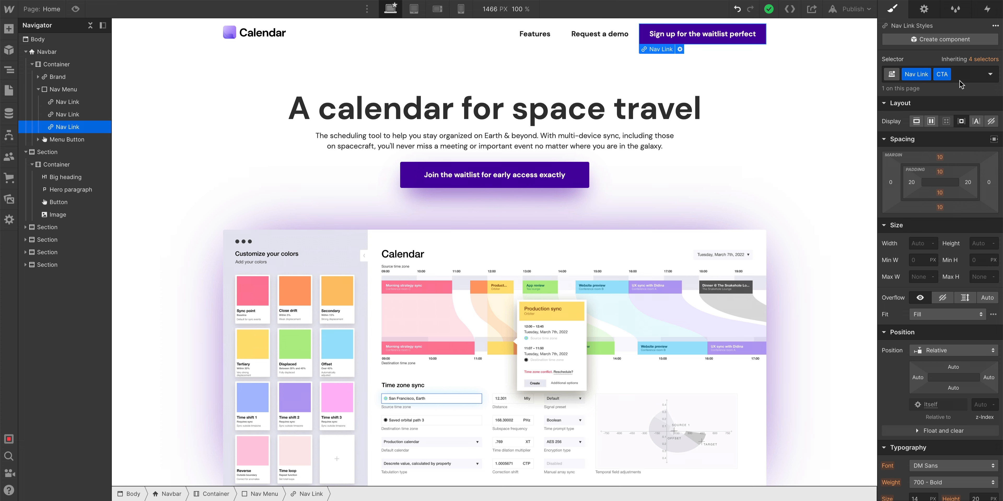
click(551, 176)
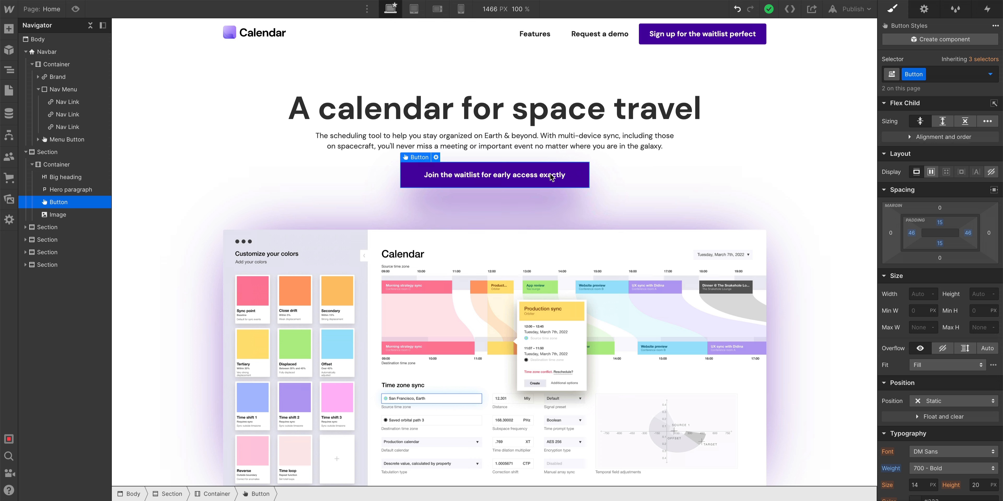
double_click(551, 177)
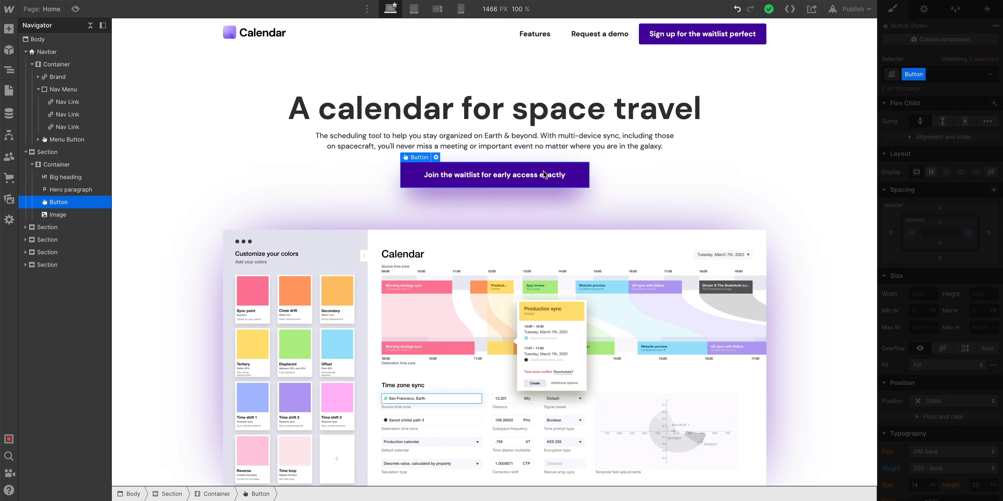
scroll(909, 400, down, 5)
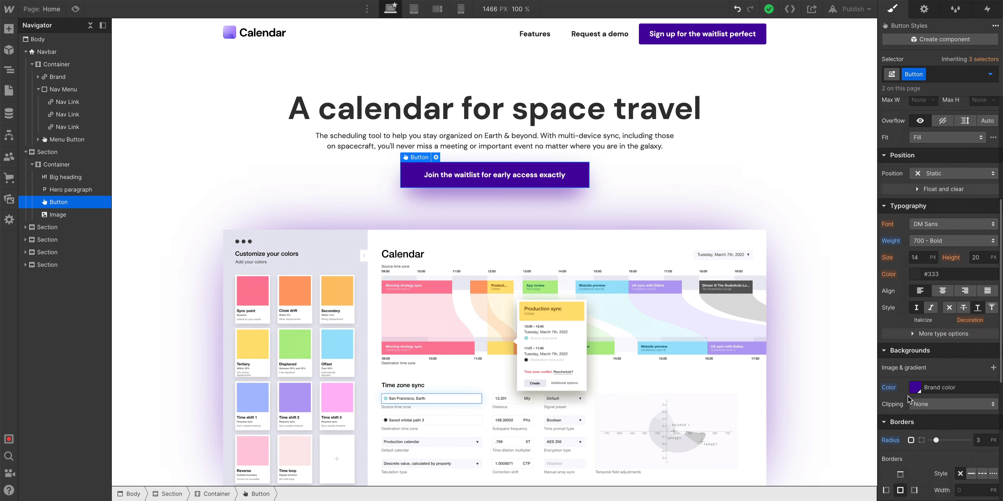
scroll(909, 400, down, 6)
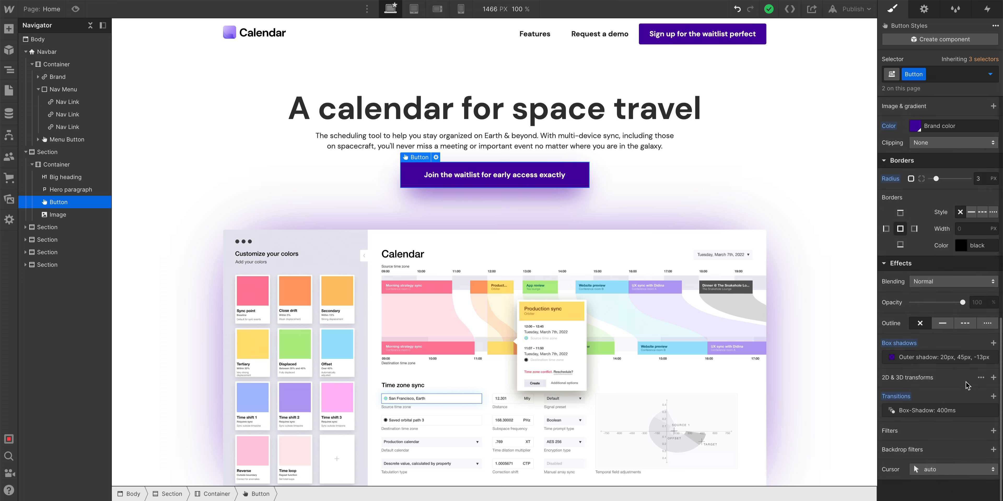
click(989, 76)
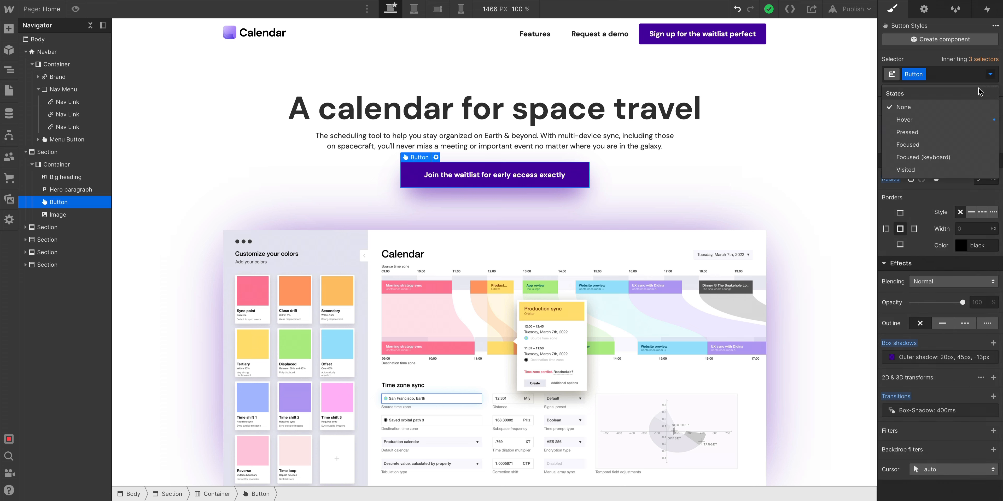
click(947, 121)
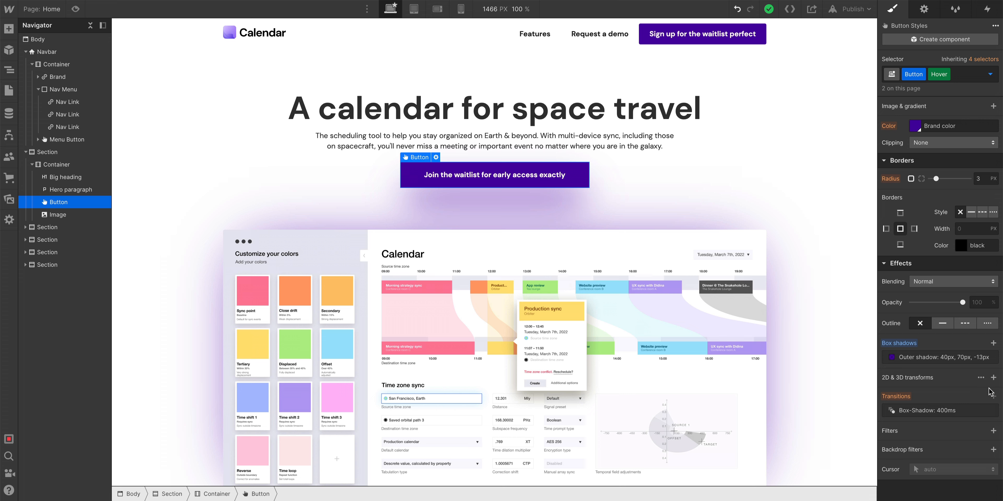
Add a Move transform to the button's hover state with offsets of about 29, -129 and 14 px.
click(993, 378)
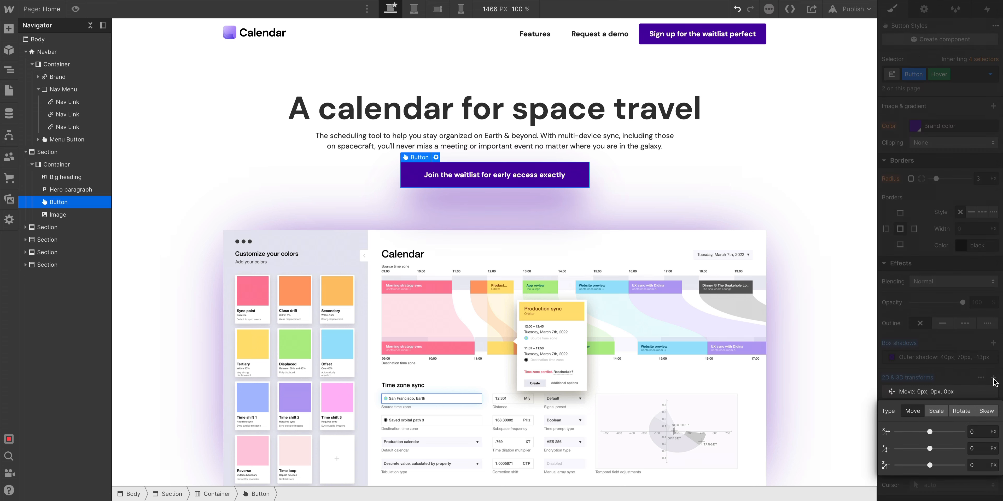
click(917, 385)
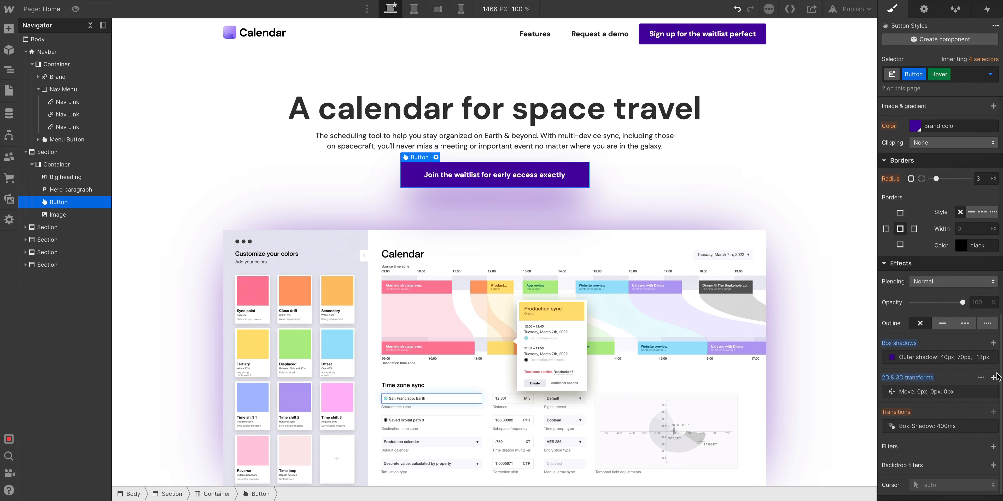
click(941, 392)
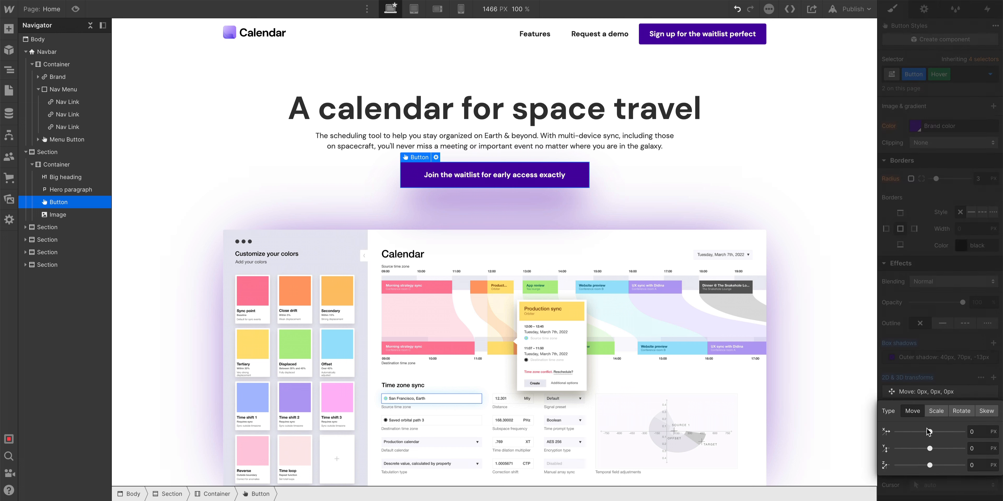
drag(928, 431, 920, 451)
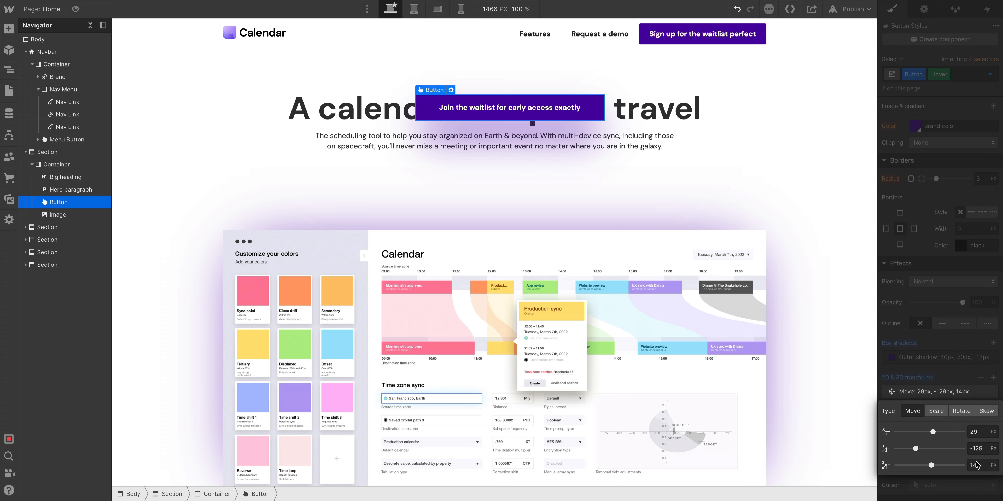
Change the hover transform to a Rotate of about 174 degrees on the Z axis.
click(957, 412)
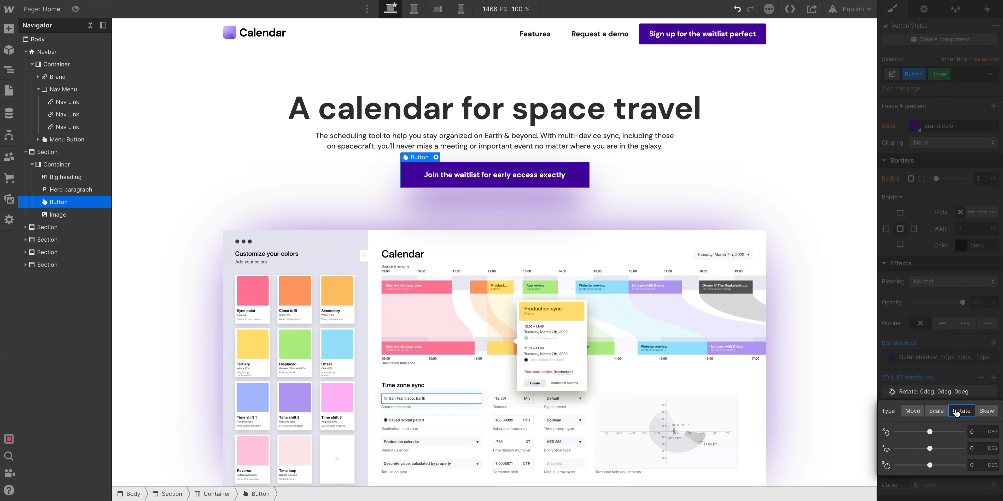
drag(930, 465, 967, 466)
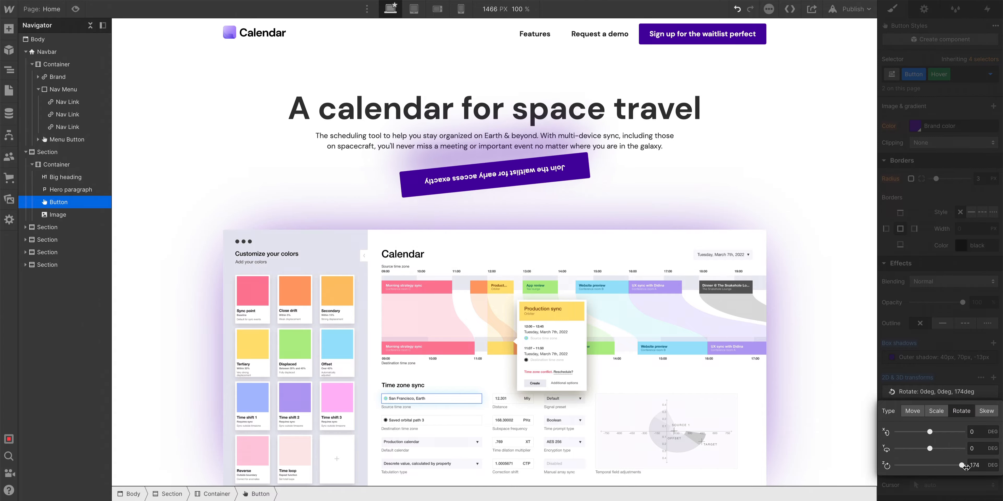
click(939, 309)
click(785, 293)
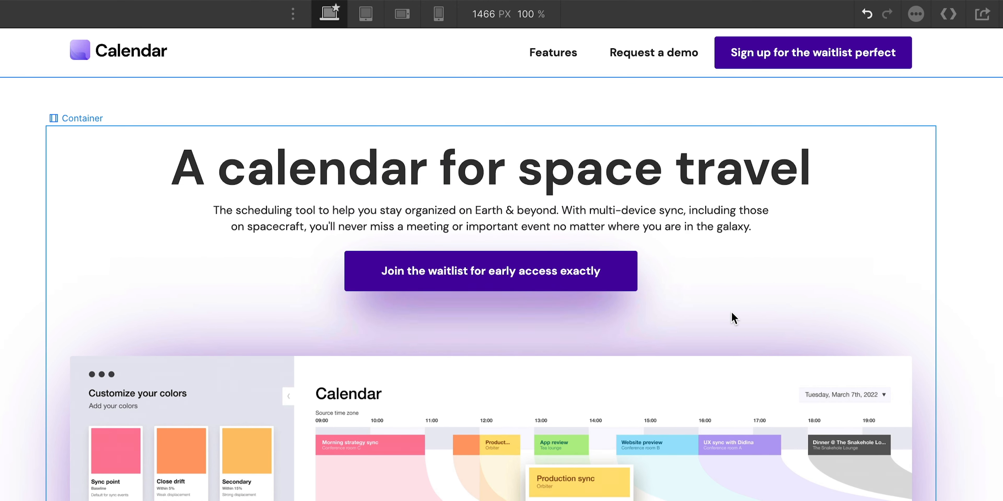
click(597, 288)
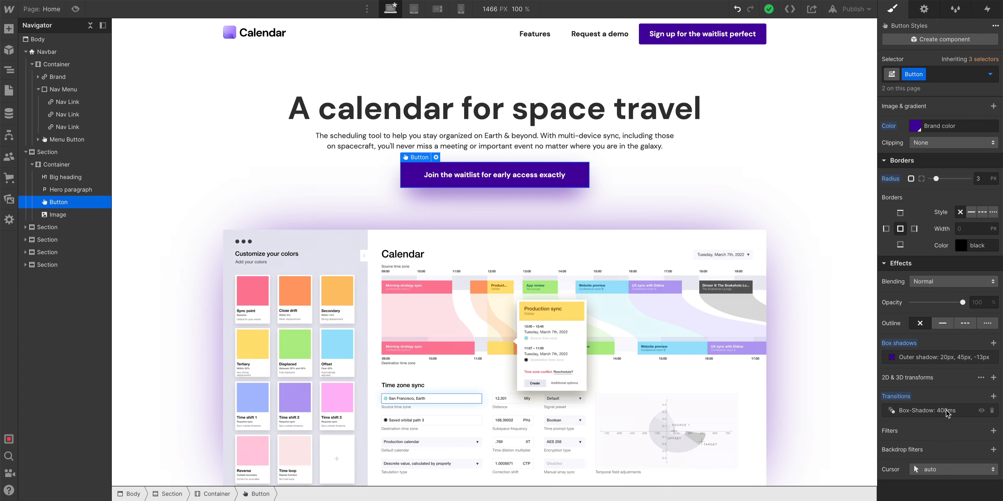
In the button's Hover state, set the Z rotation of the transform to 2449 degrees.
click(989, 75)
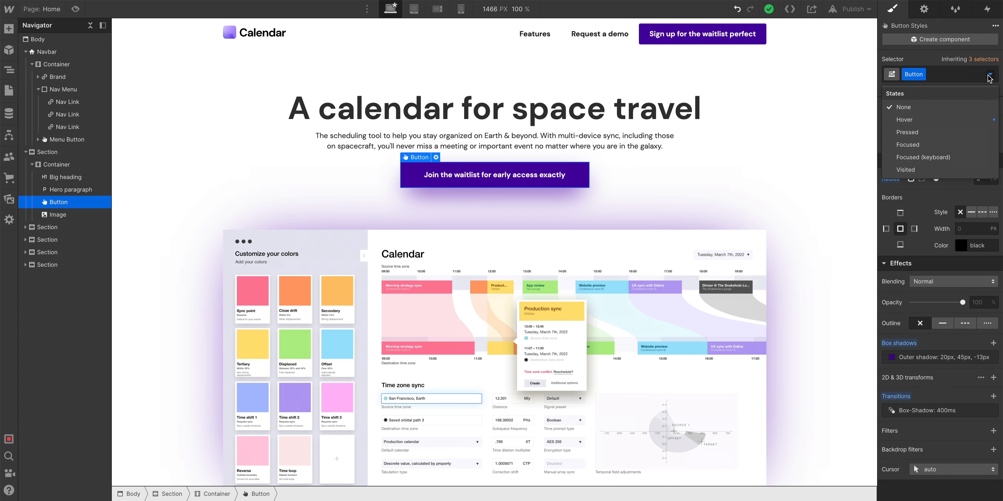
click(964, 121)
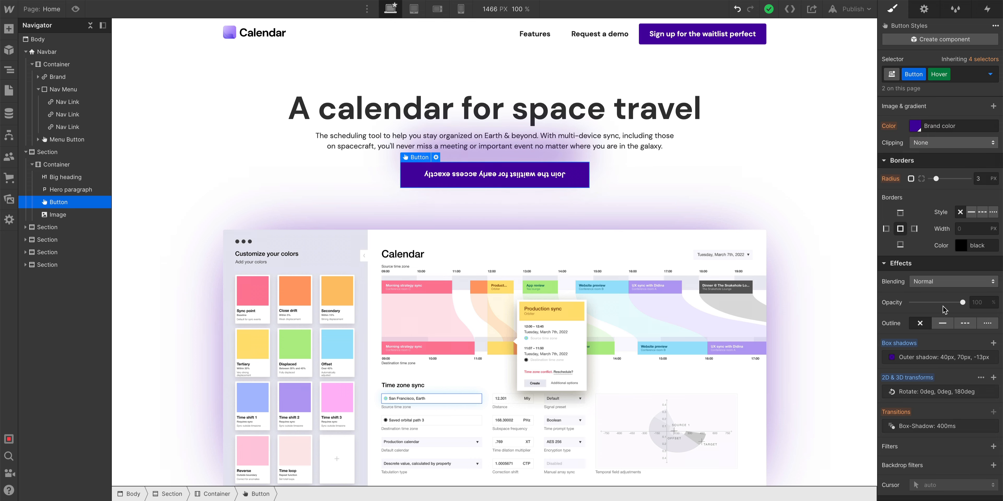
click(935, 393)
double_click(976, 465)
text(560)
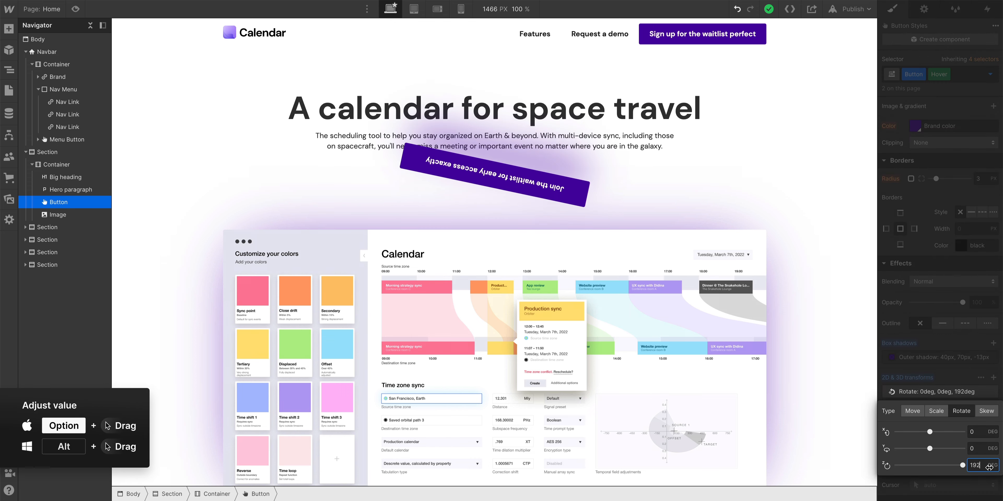
drag(976, 465, 977, 269)
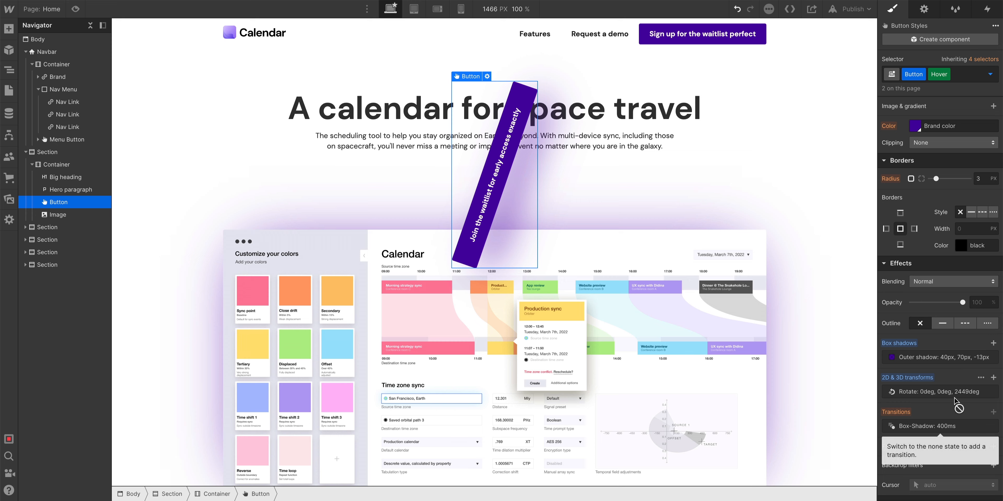
Toggle the button's selector between the None and Hover states to compare the rotation.
click(762, 227)
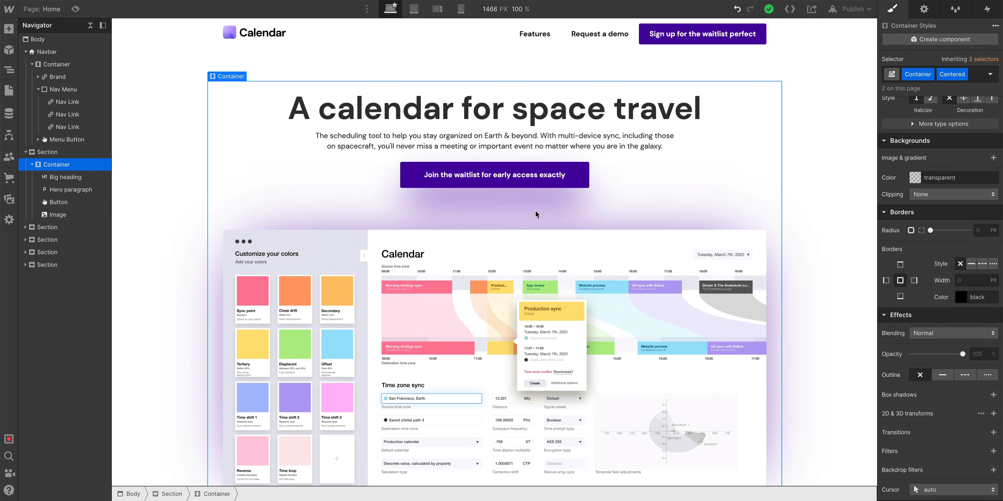
click(497, 180)
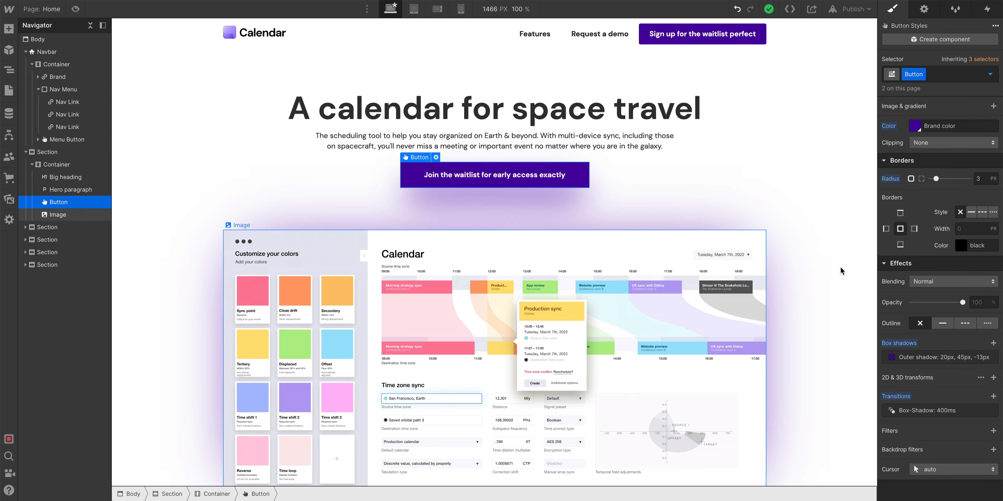
click(990, 74)
click(968, 119)
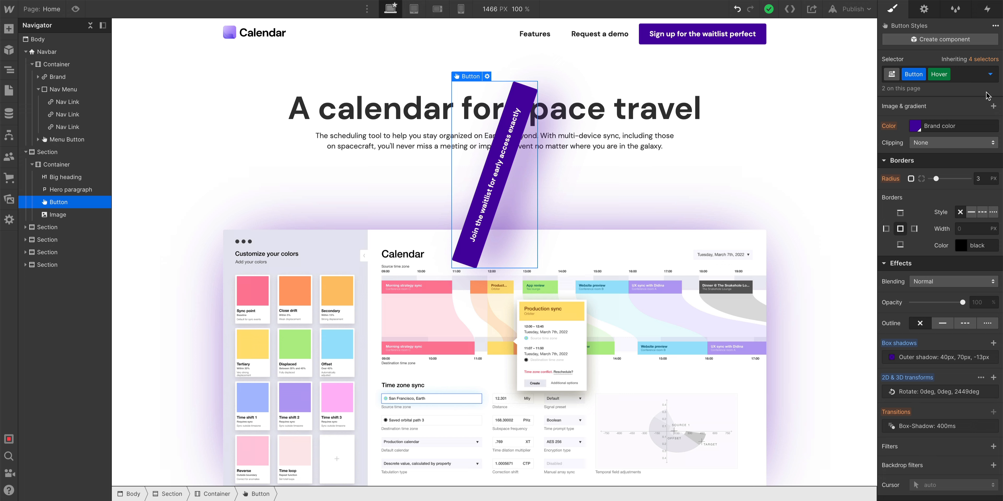
click(990, 74)
click(969, 106)
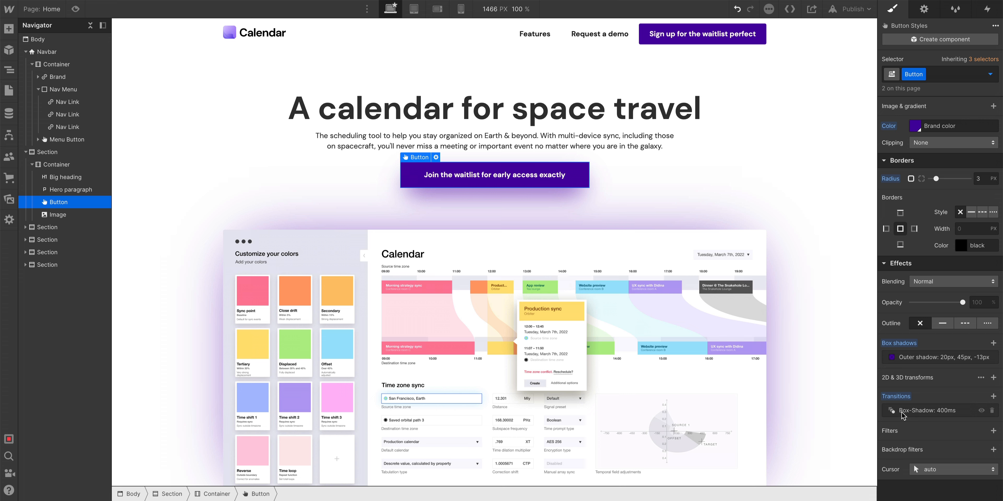
Add a Transform transition to the button's base style.
click(994, 397)
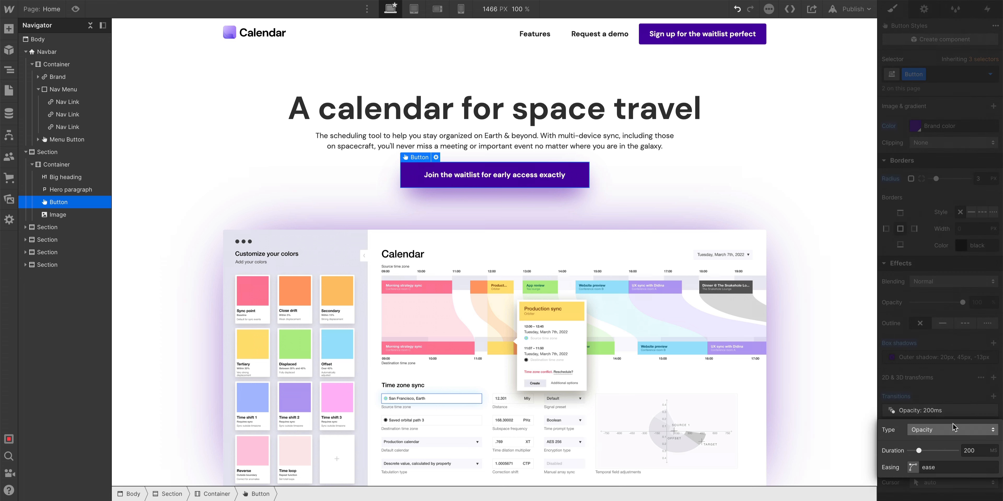
click(949, 429)
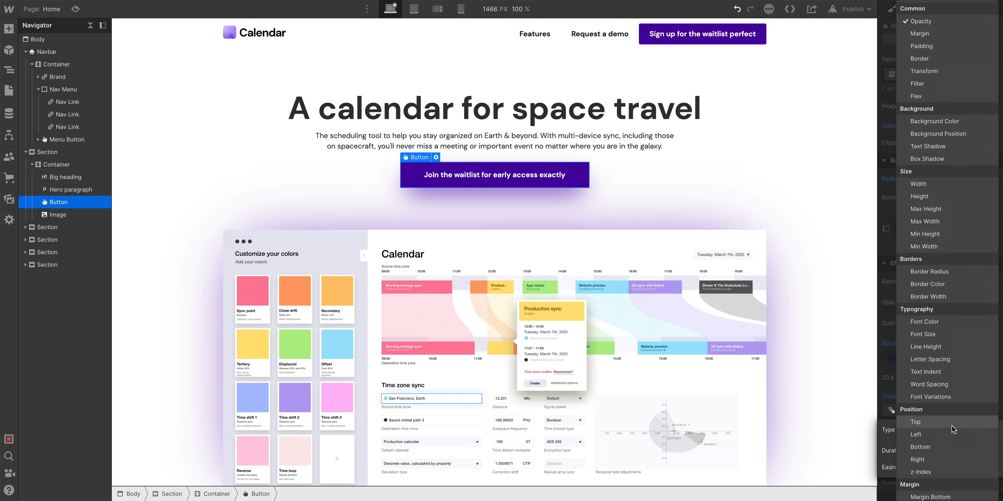
click(957, 72)
click(936, 292)
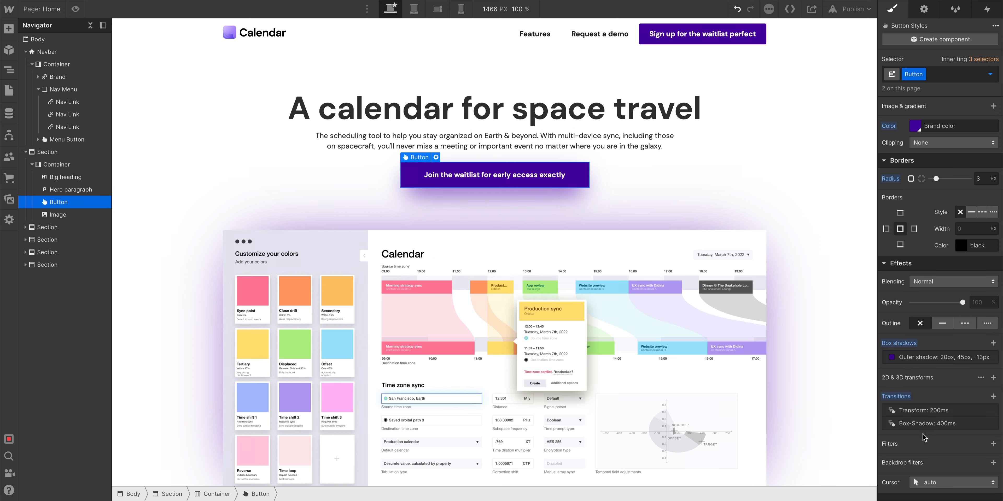
Set the Transform transition duration to 20000 ms.
click(941, 411)
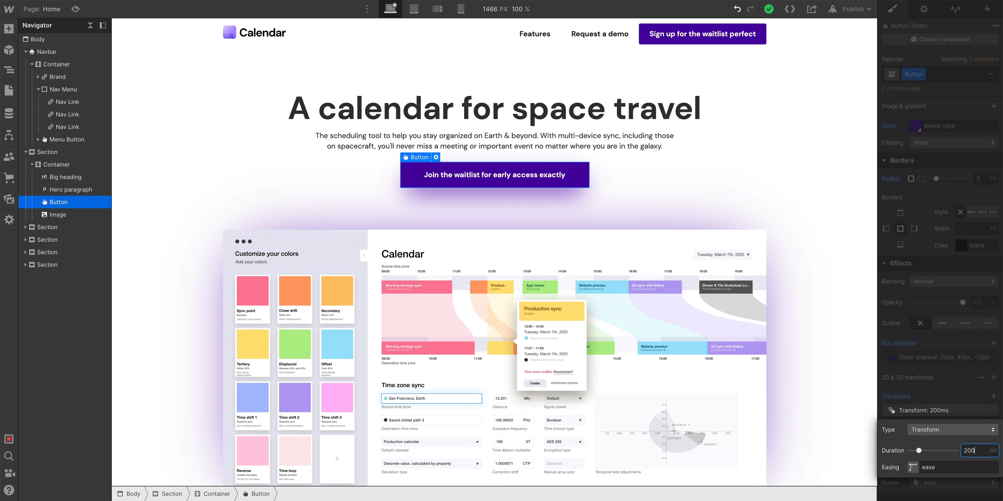
click(950, 408)
key(Escape)
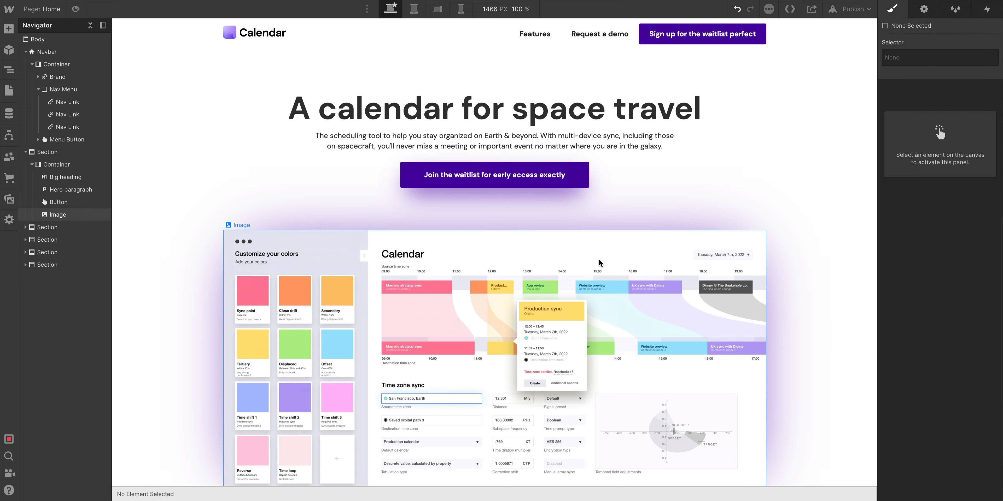
Preview the rotating hover effect on the hero button.
key(ctrl+shift+p)
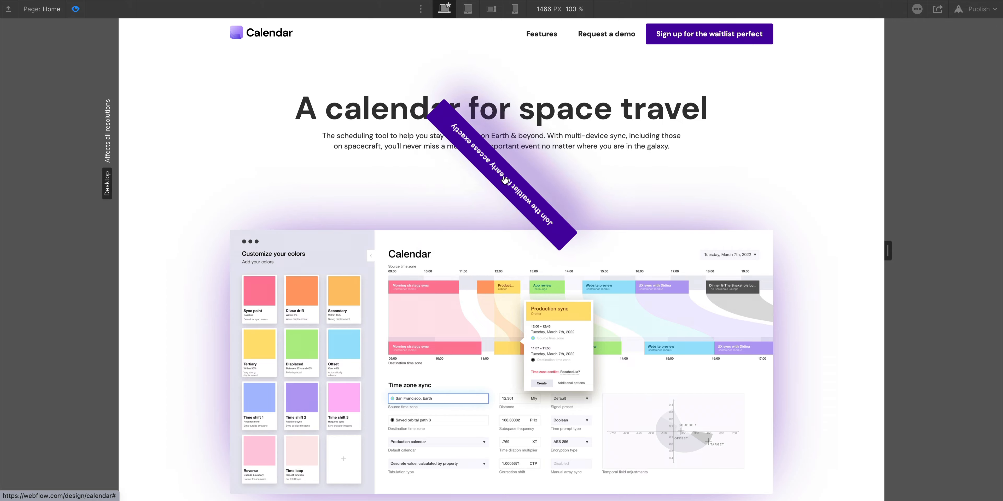
key(ctrl+shift+p)
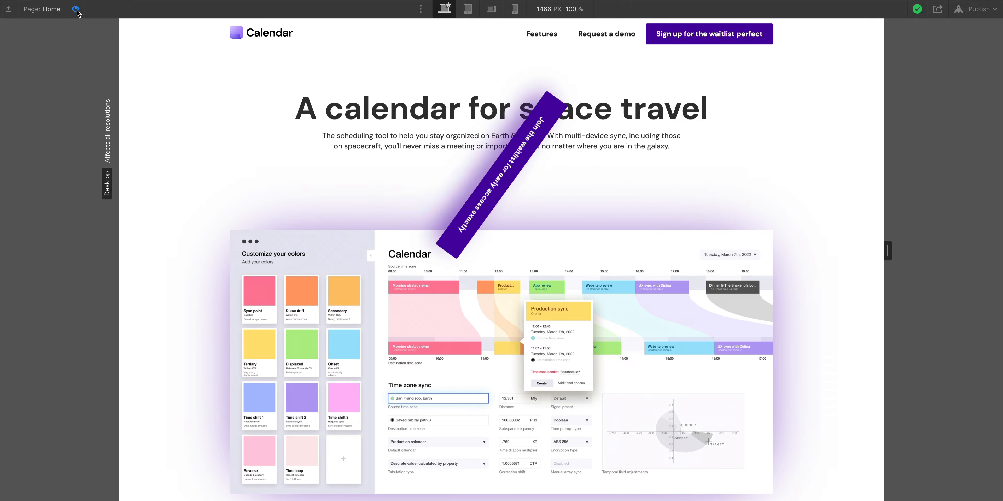
Set the Transform transition's easing to Ease Out Quart, then reshape the curve into a custom cubic-bezier.
click(469, 183)
scroll(955, 352, down, 10)
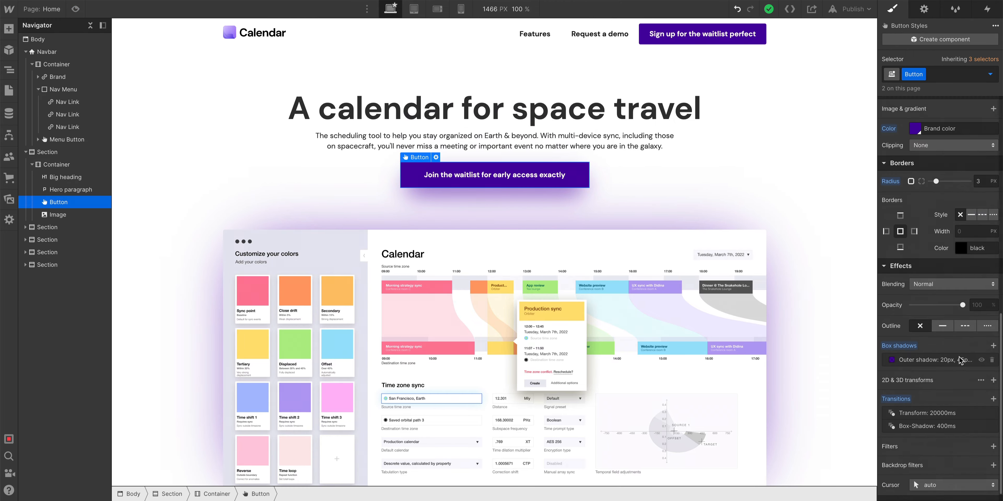
click(933, 399)
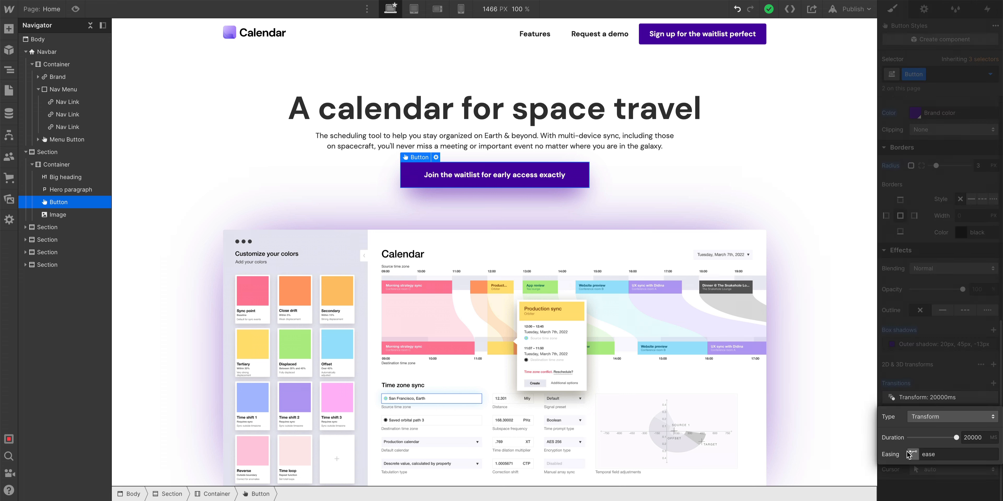
click(913, 454)
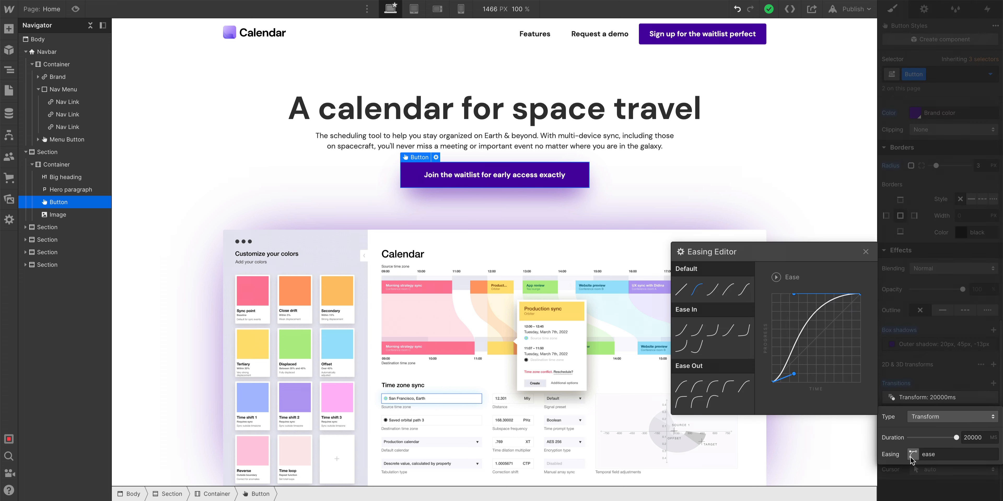
click(712, 387)
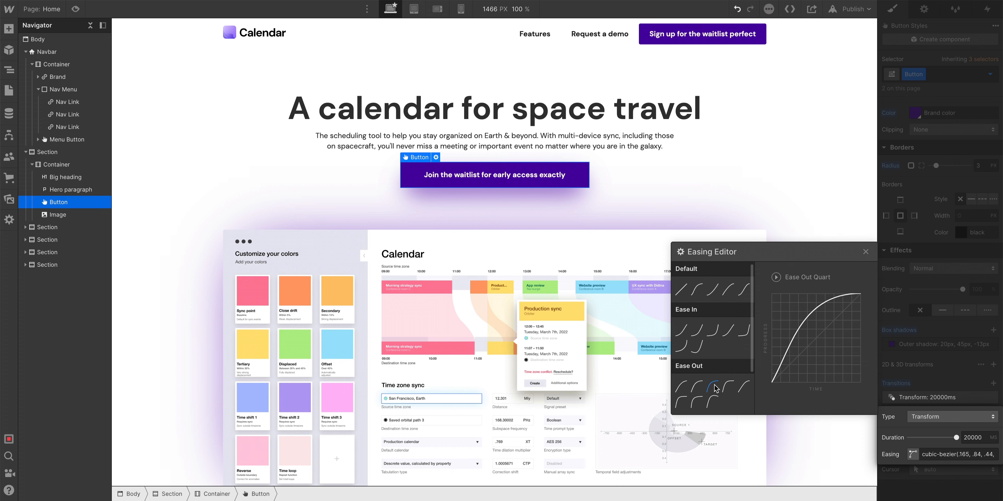
drag(786, 308, 770, 288)
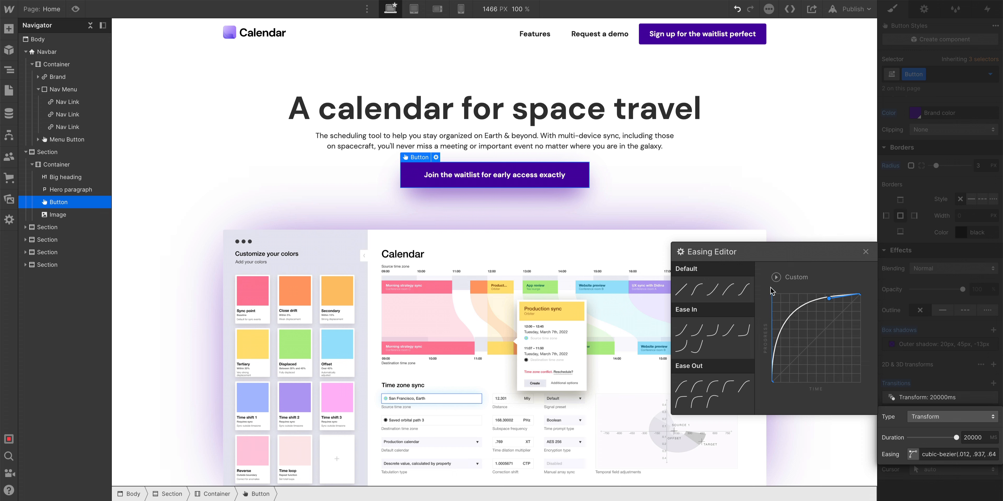
Reshape the Transform transition's custom cubic-bezier curve further and close the easing editor.
drag(832, 299, 796, 298)
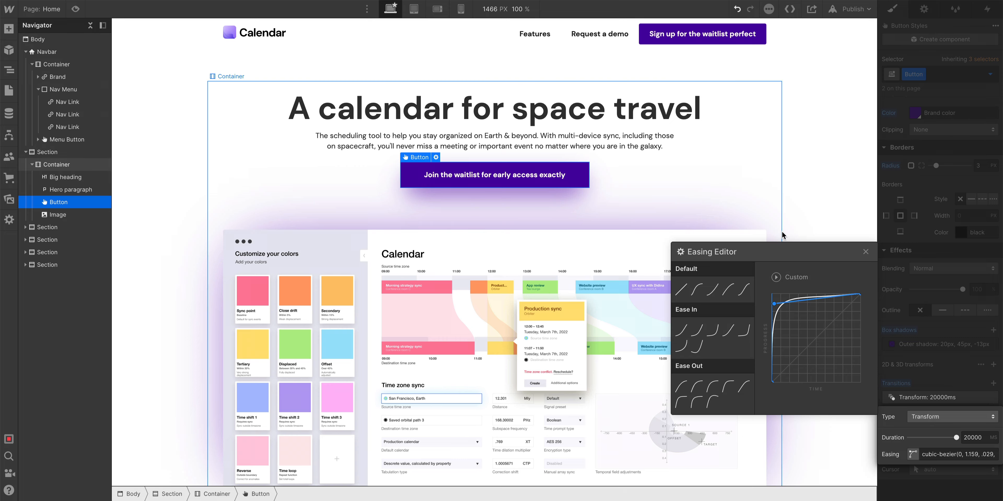
click(783, 212)
Add a Page load trigger that starts an animation when the page starts loading.
click(74, 9)
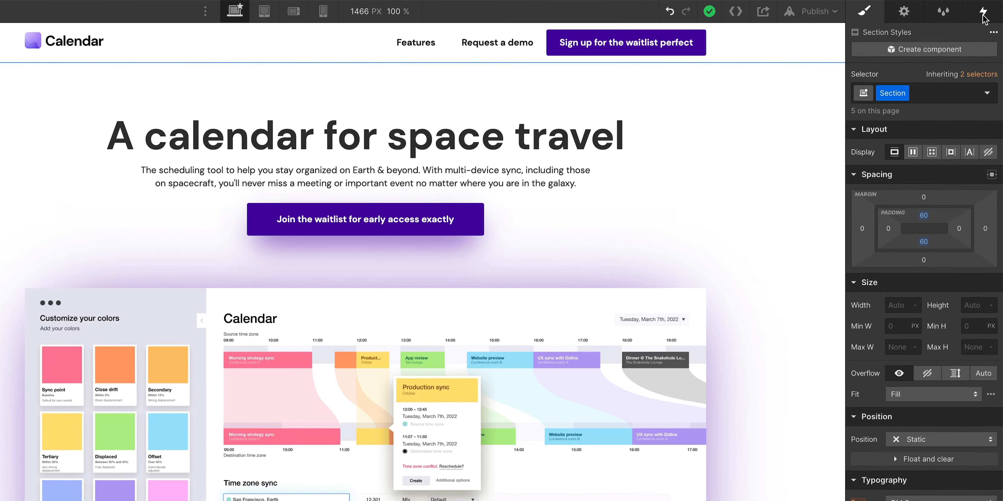
click(983, 15)
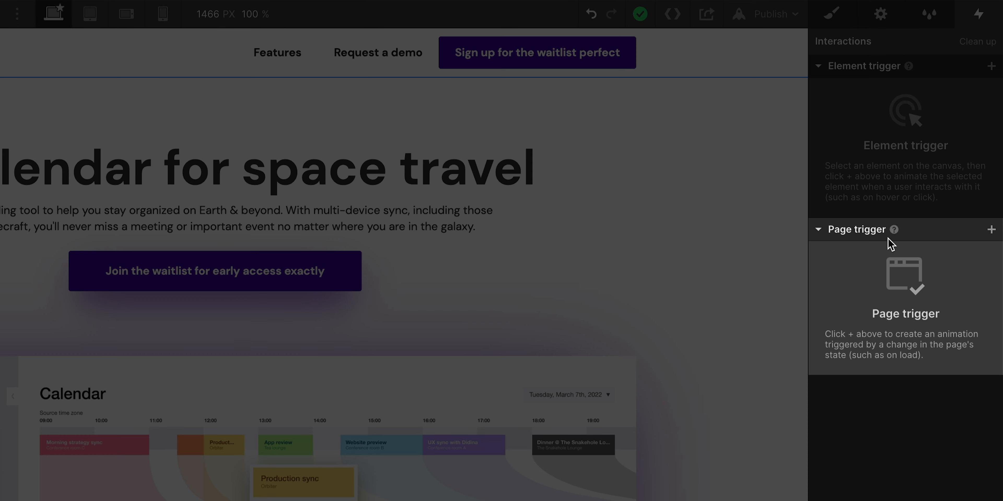
click(991, 230)
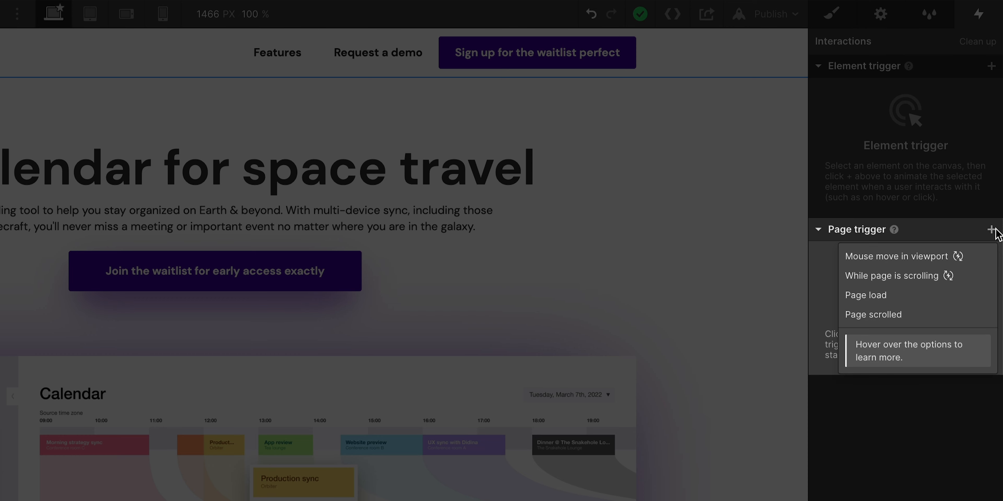
mouse_move(921, 262)
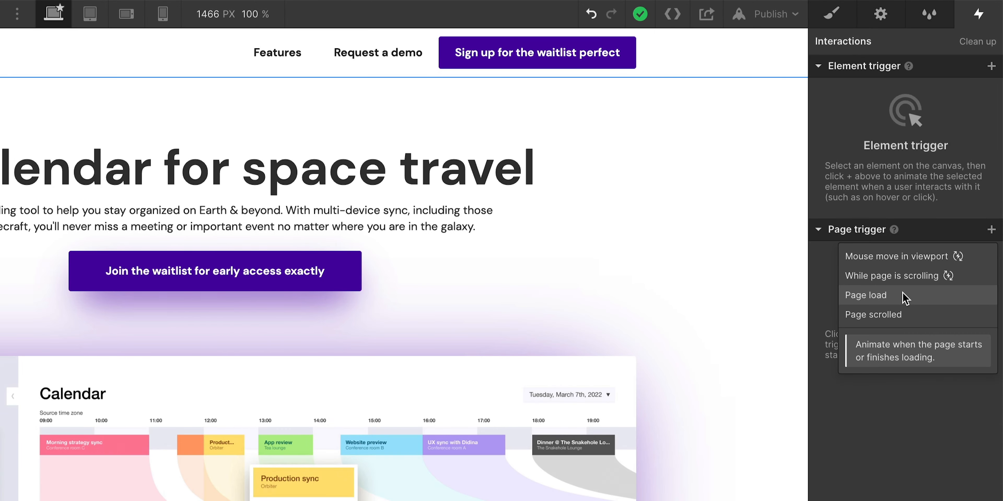
click(903, 298)
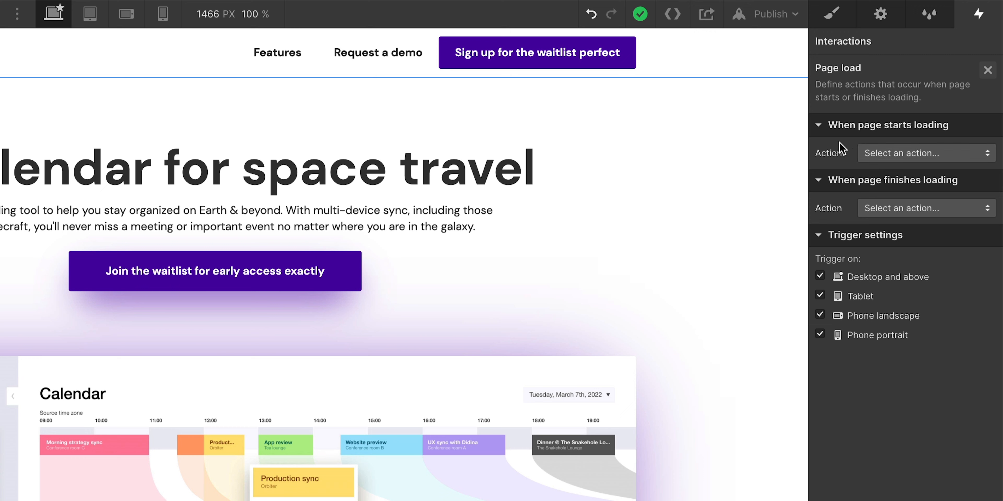
click(911, 154)
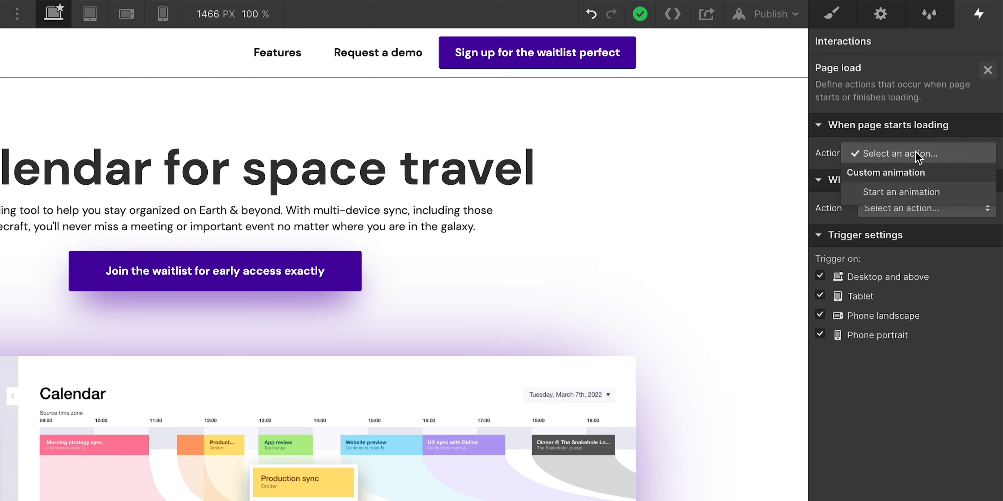
click(934, 195)
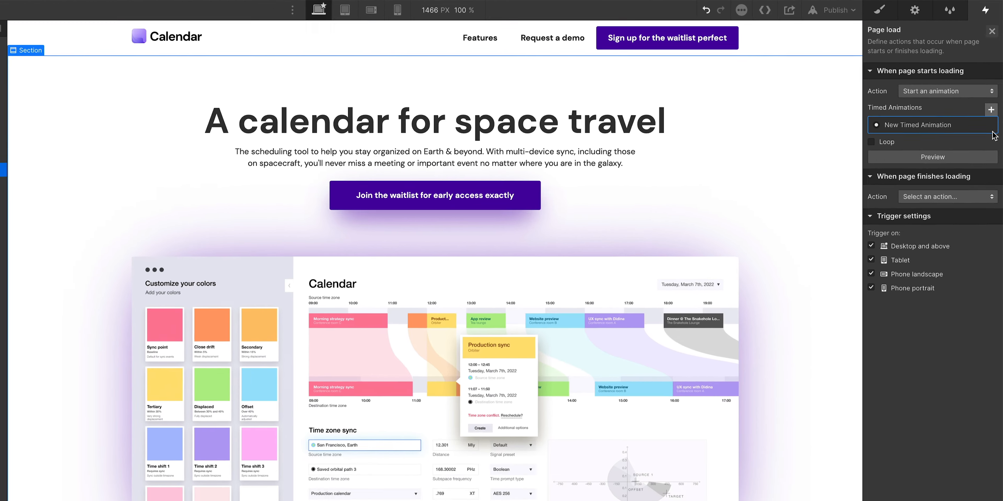
Create a new timed animation named "Our first animation".
click(986, 179)
text(F)
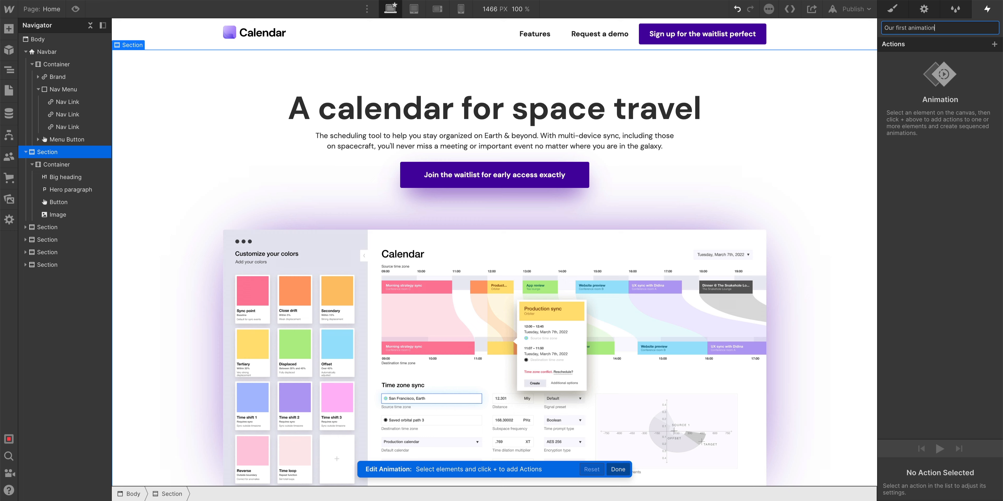
key(Return)
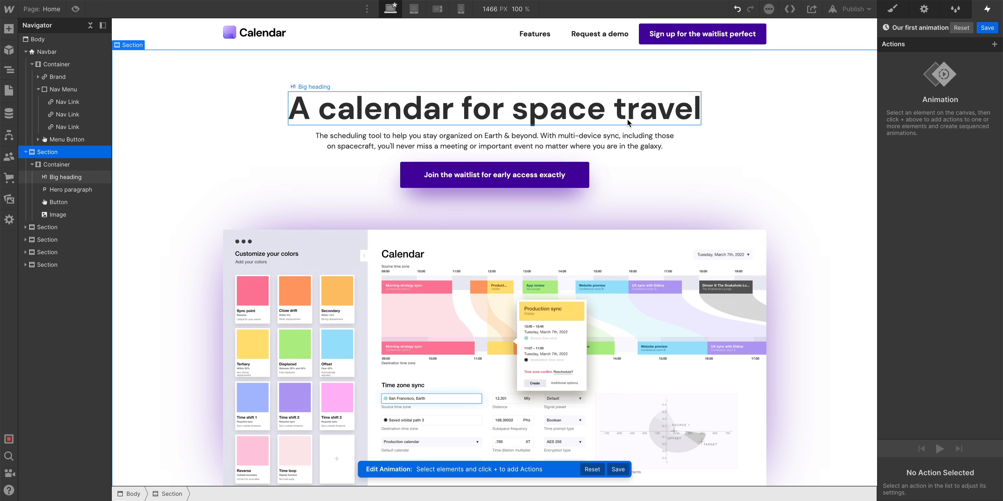
Add a Move action to the Big heading with X at 0 px and Y offset of 40 px.
click(475, 118)
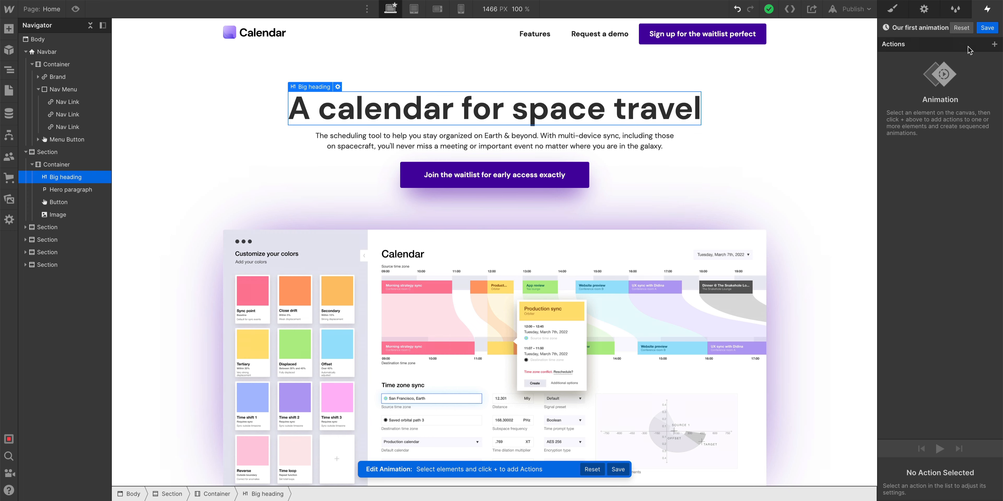
click(994, 44)
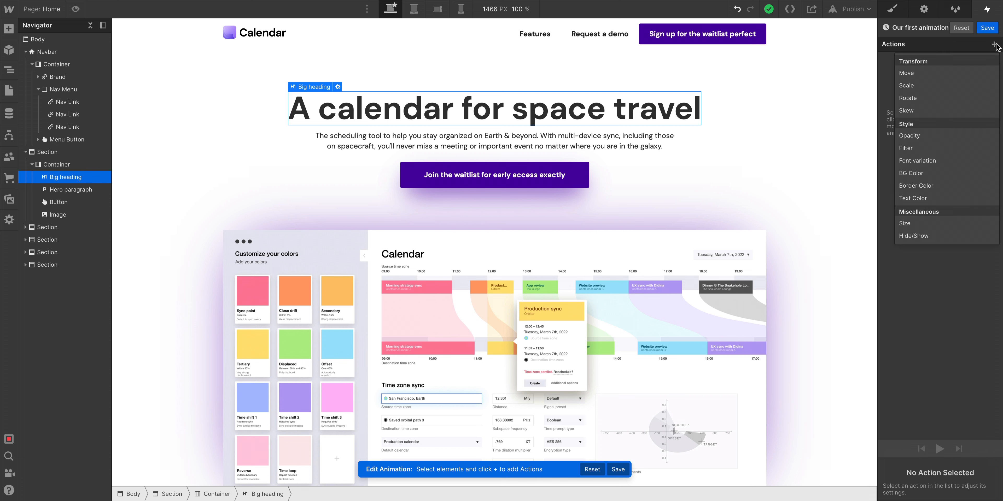
click(972, 72)
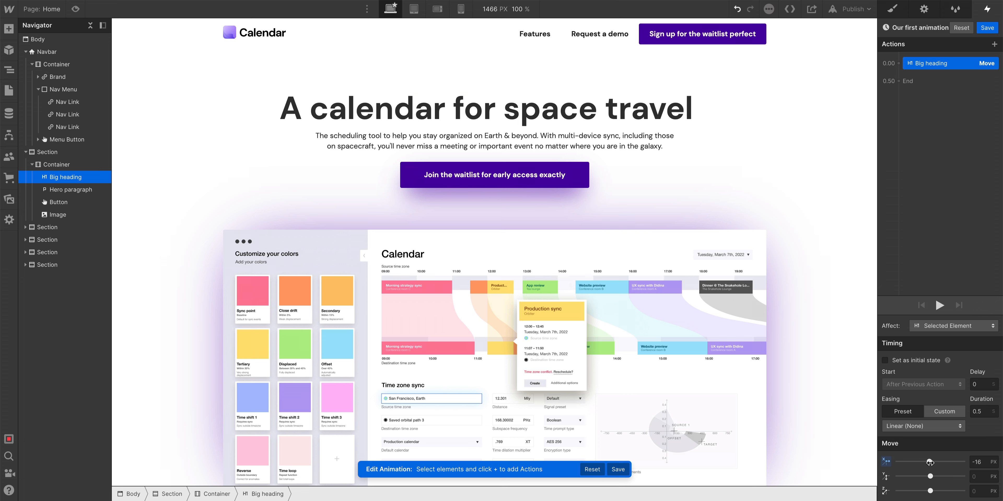
drag(930, 462, 974, 464)
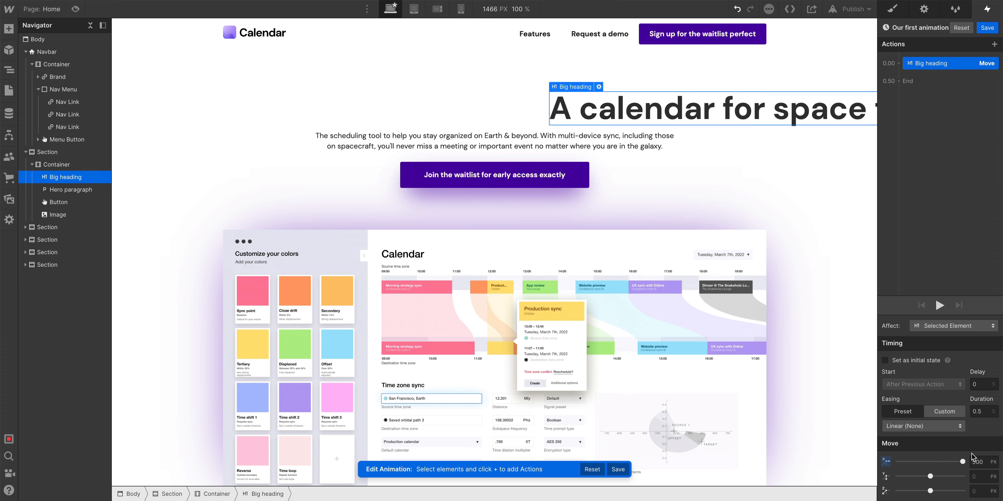
click(76, 10)
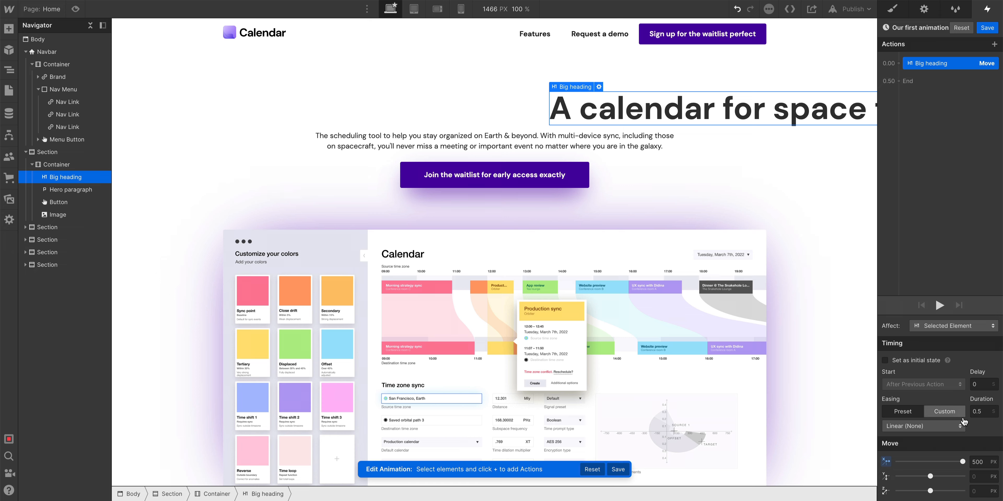
text(0)
key(Return)
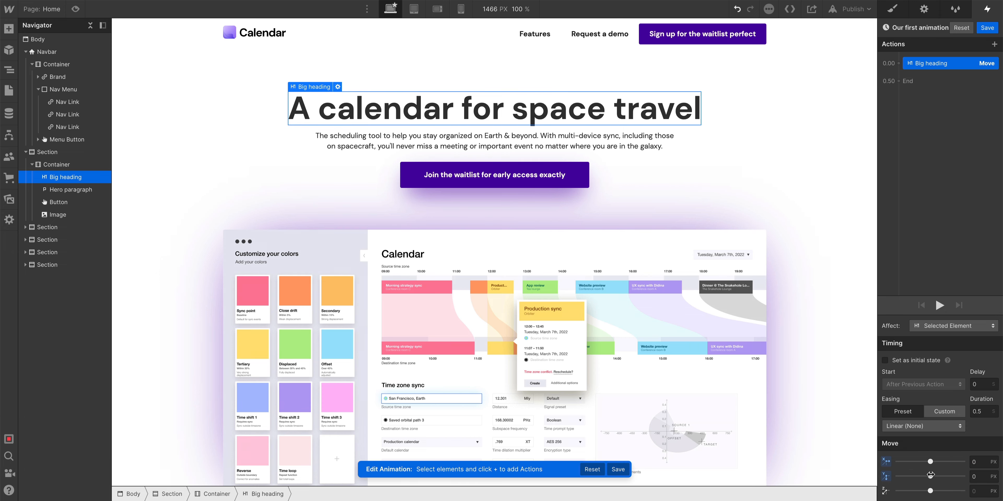
drag(930, 476, 933, 476)
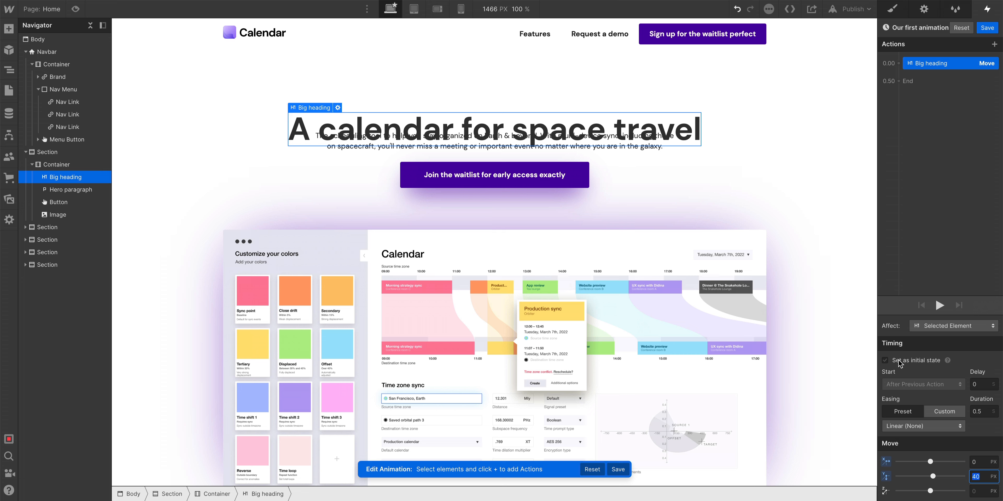
Preview the move and set it as the heading's initial state.
click(940, 306)
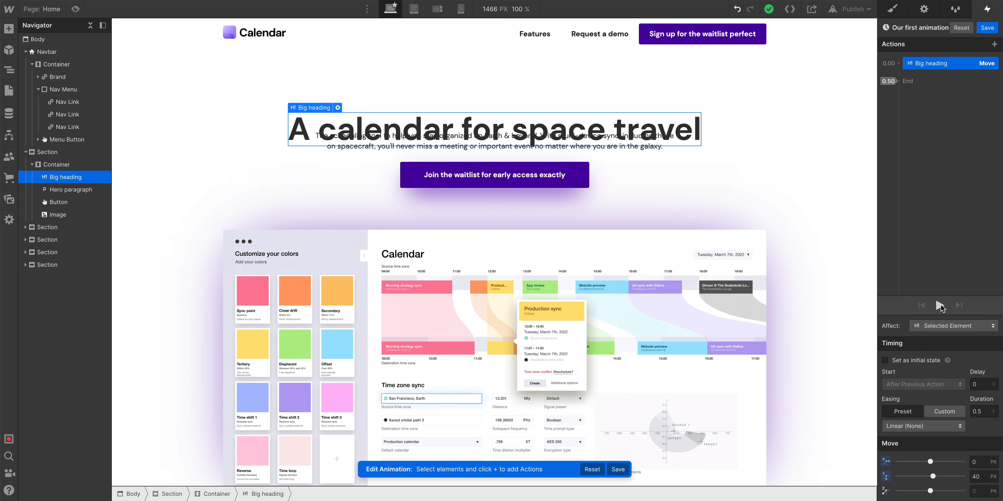
click(940, 305)
click(885, 360)
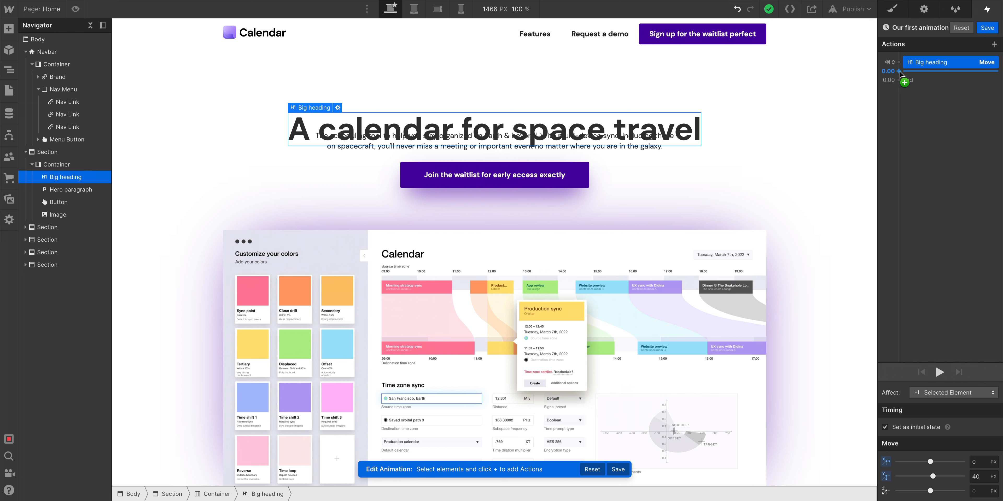
Add a second Move action to the Big heading that returns it to 0 px offset.
click(899, 81)
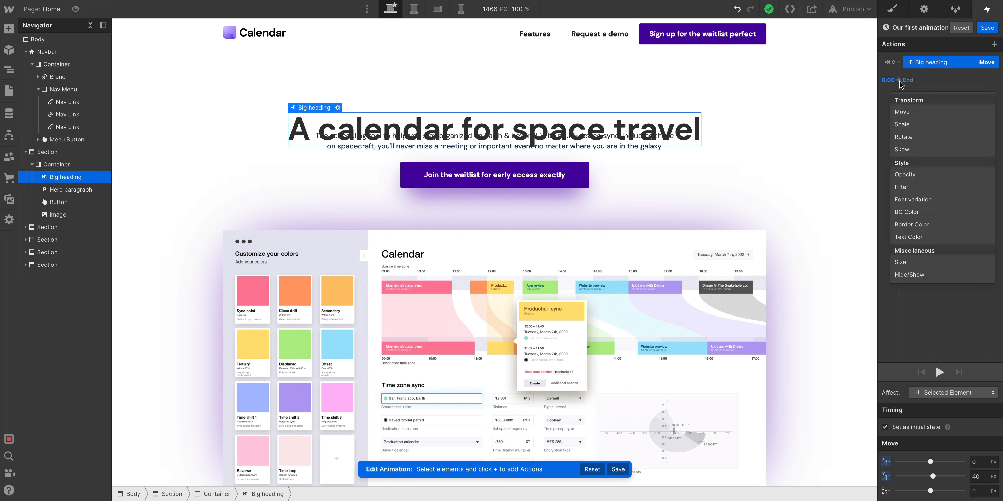
click(903, 112)
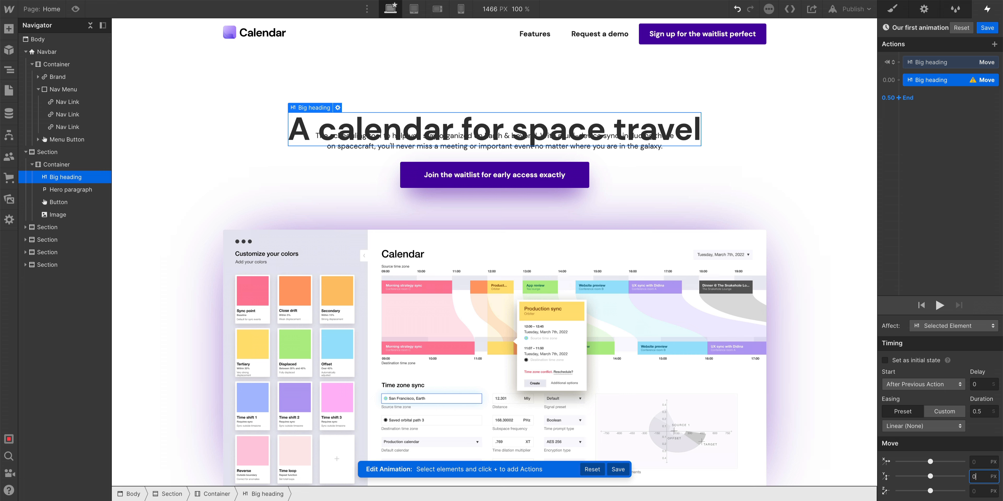
key(Return)
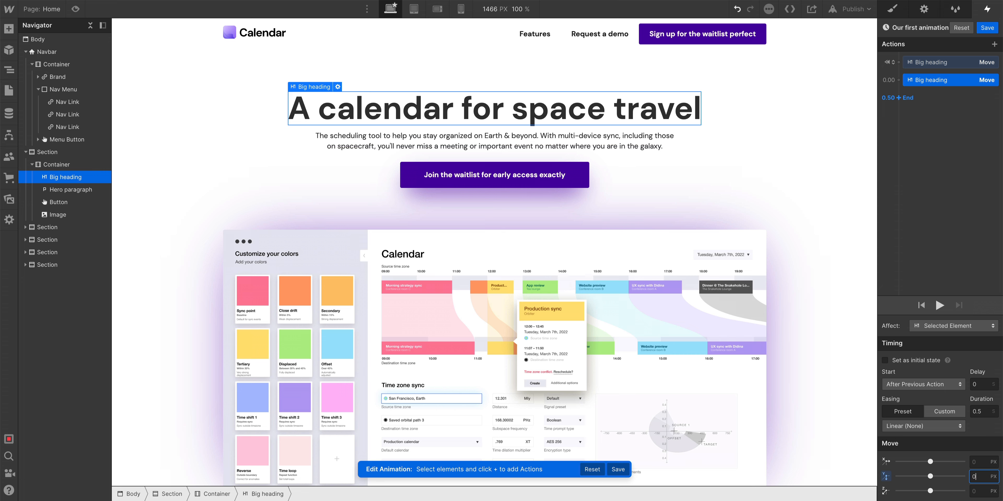
Preview the heading's slide-up animation by selecting each Move action and playing it.
click(951, 63)
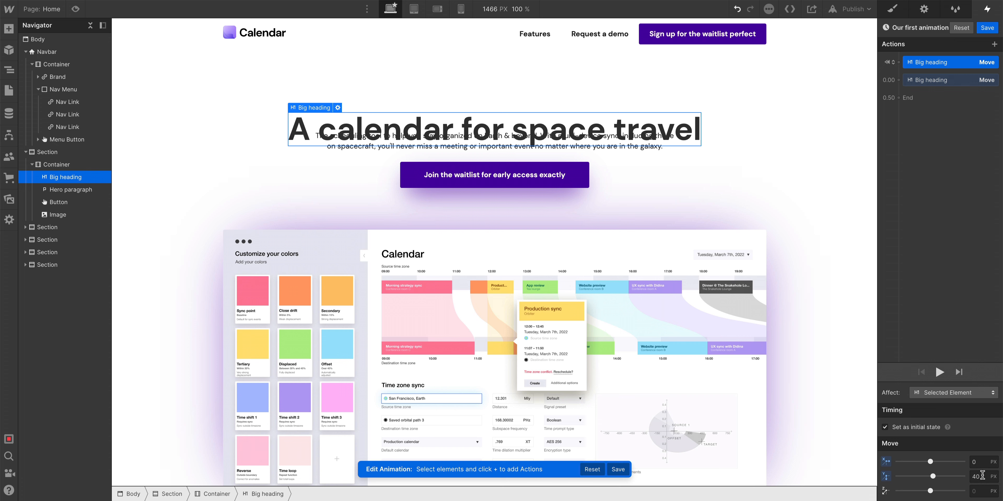
click(934, 80)
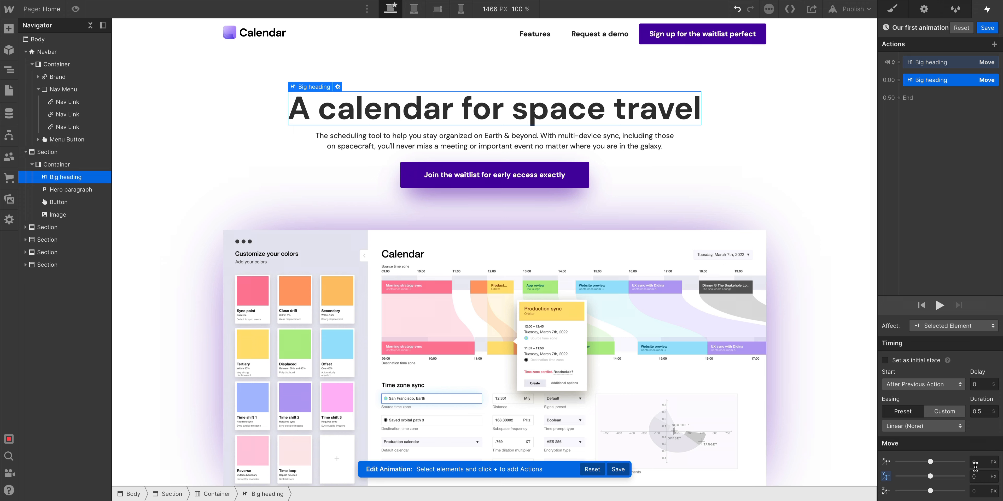
click(939, 305)
Set the second Move action's easing to In Out Quart and its duration to 1 second.
click(904, 426)
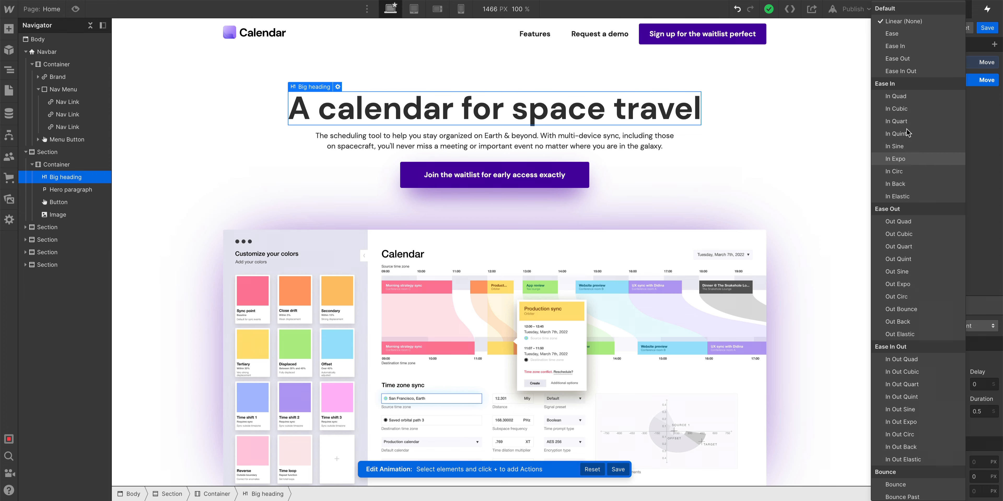
click(913, 69)
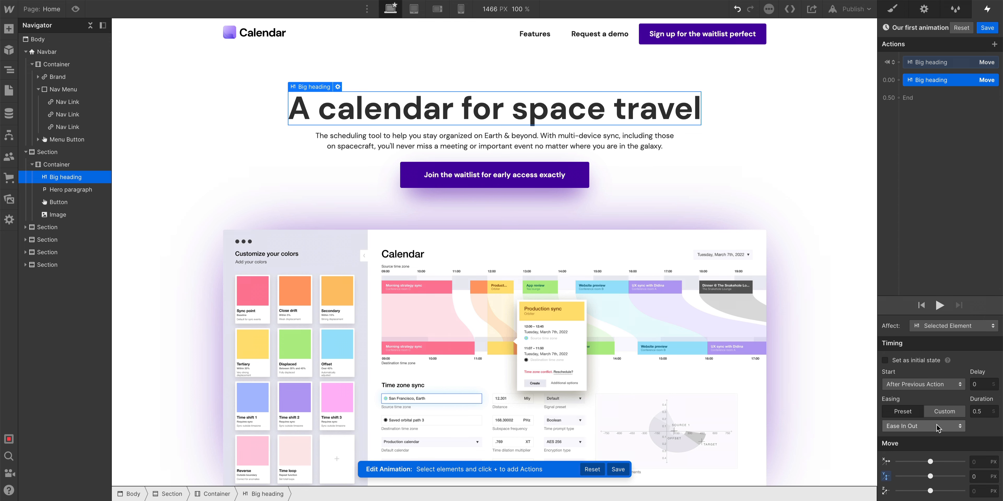
click(938, 427)
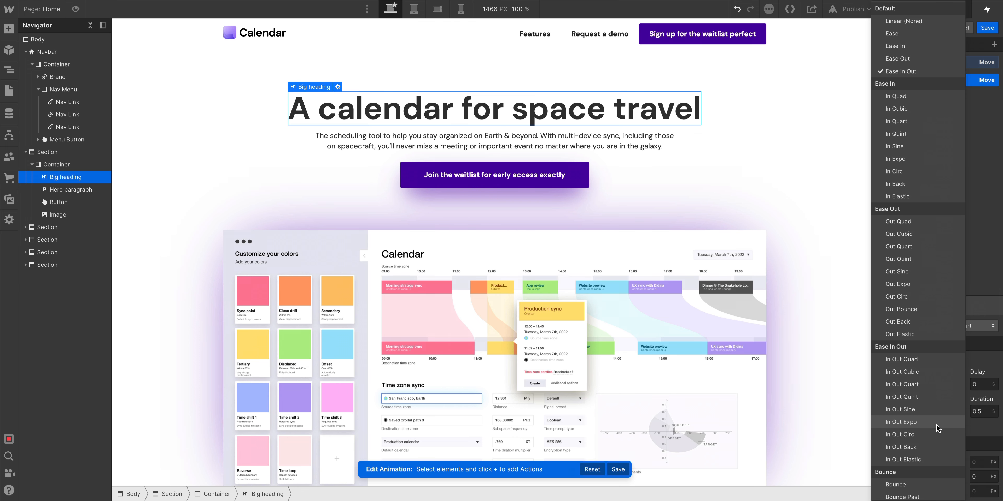
click(928, 390)
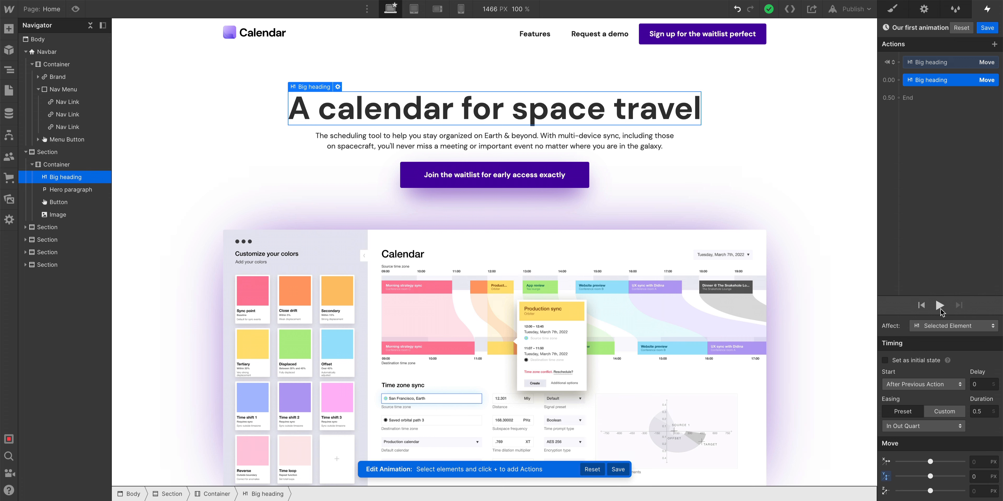
click(939, 306)
click(940, 306)
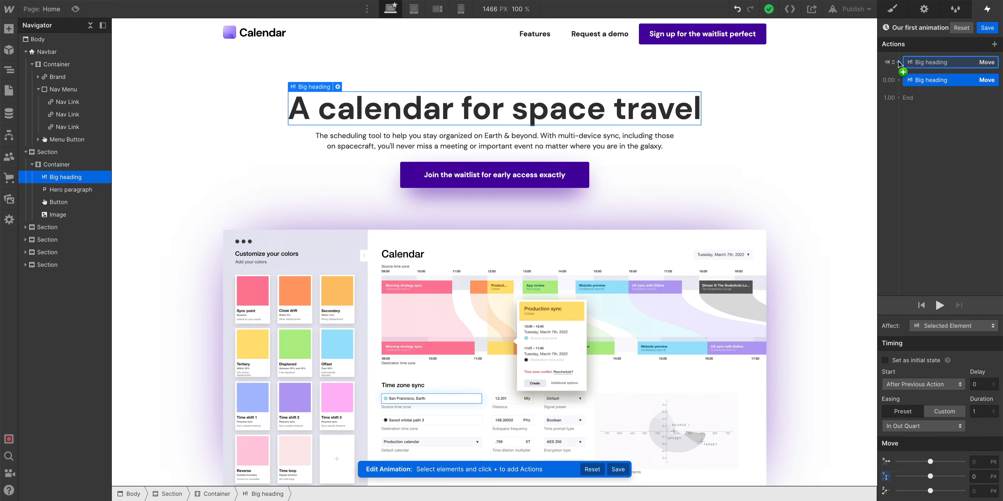
Add an Opacity action to the heading's initial state with opacity set to 0%.
click(898, 61)
click(926, 156)
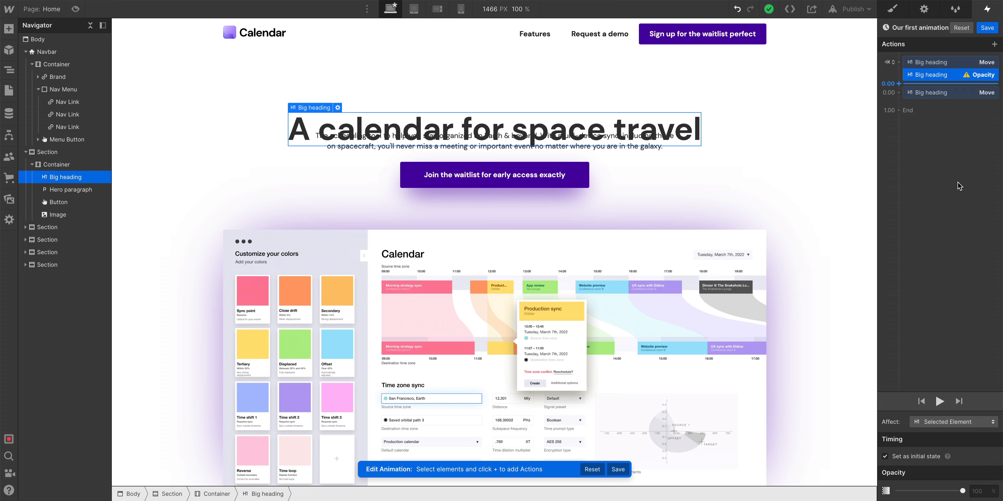
drag(963, 491, 898, 491)
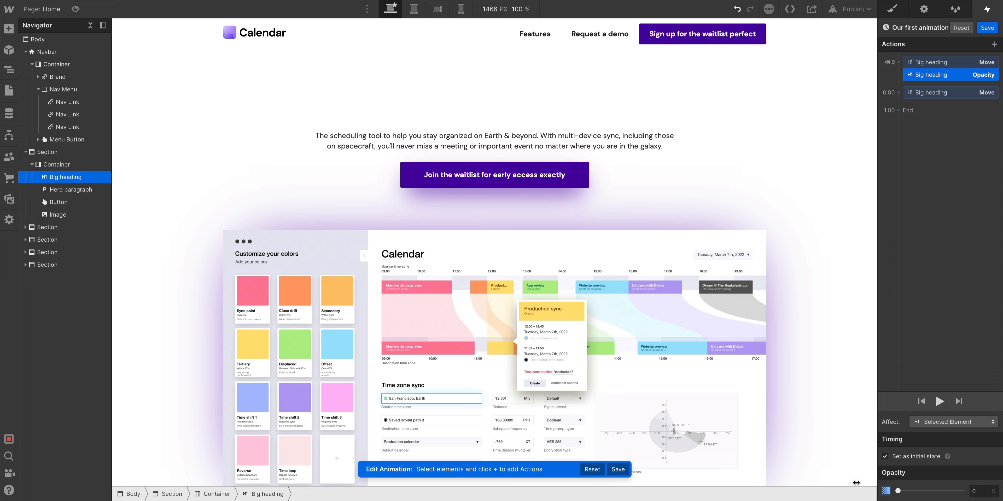
Add an Opacity action set to 100% alongside the heading's second Move action and preview the animation.
click(940, 401)
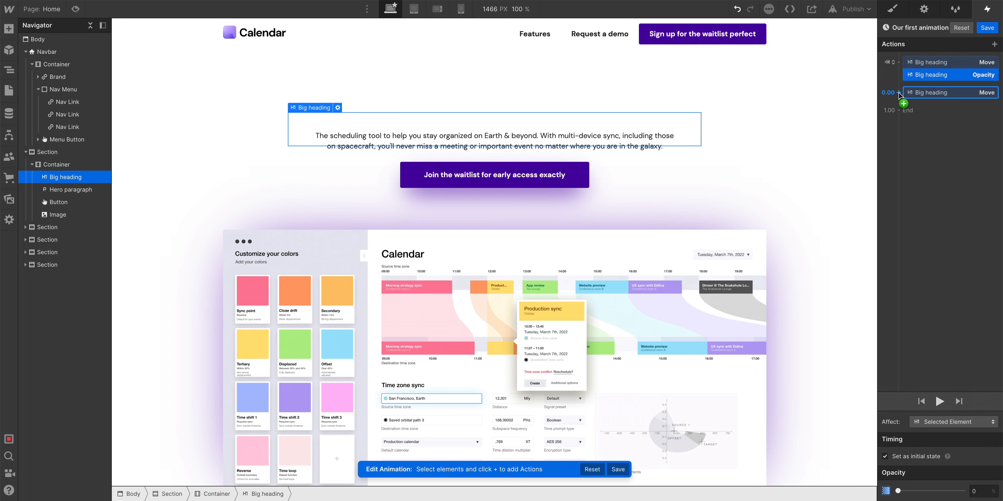
drag(901, 100, 899, 98)
click(932, 93)
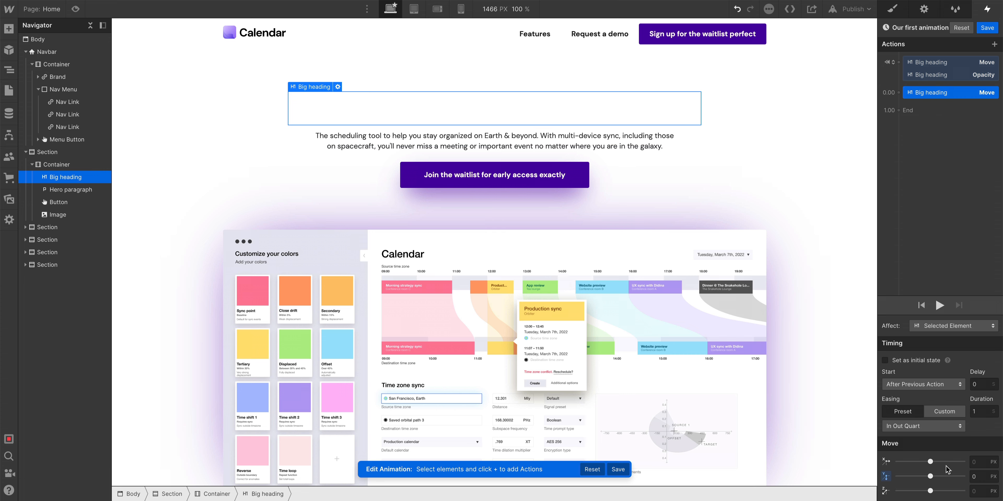
click(899, 95)
click(924, 190)
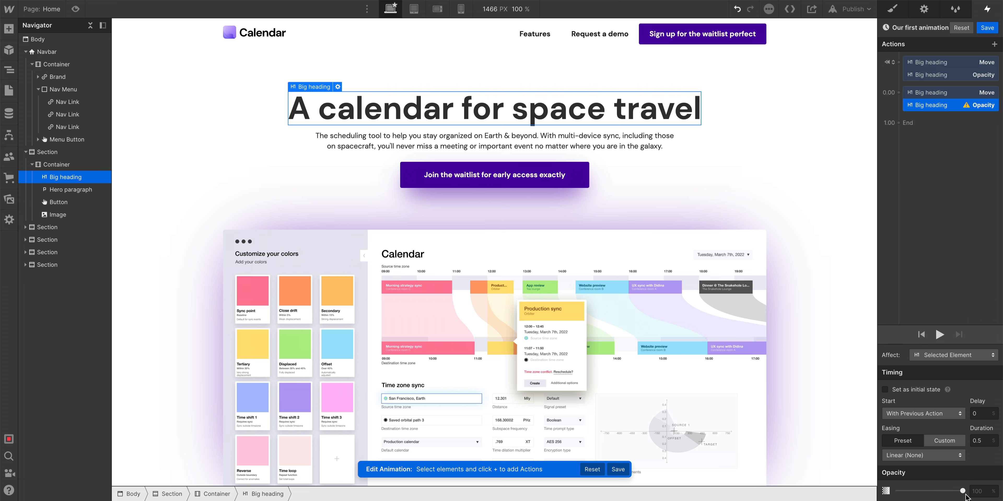
drag(963, 492, 960, 491)
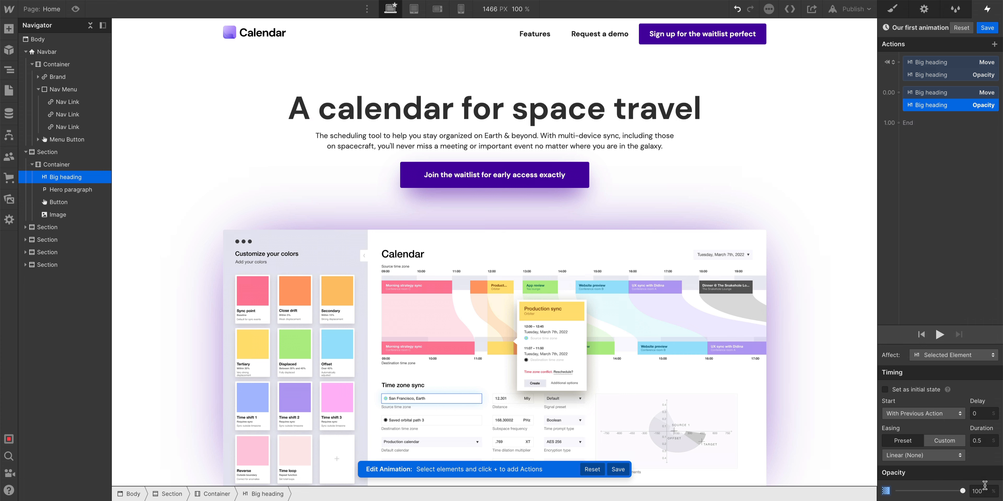
click(939, 335)
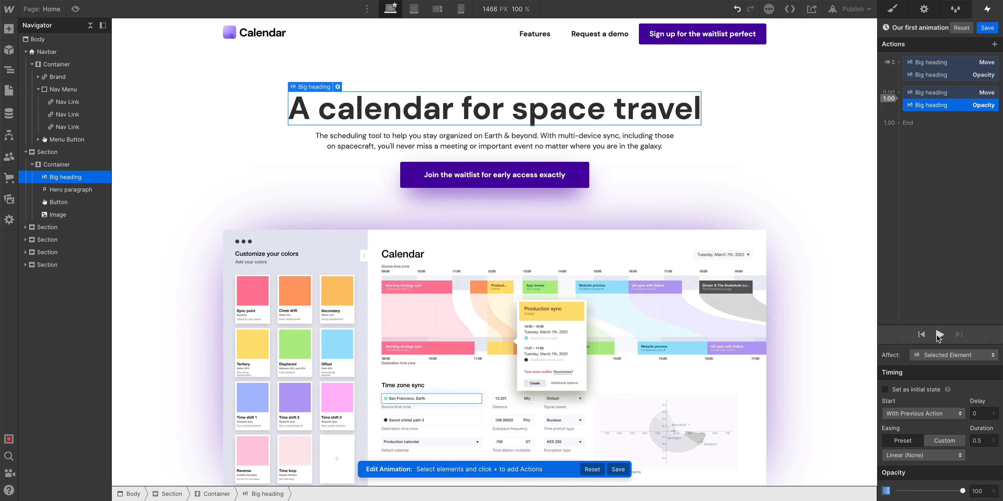
Set both of the heading's final Move and Opacity actions to In Out Quart easing with a 1 second duration.
click(958, 94)
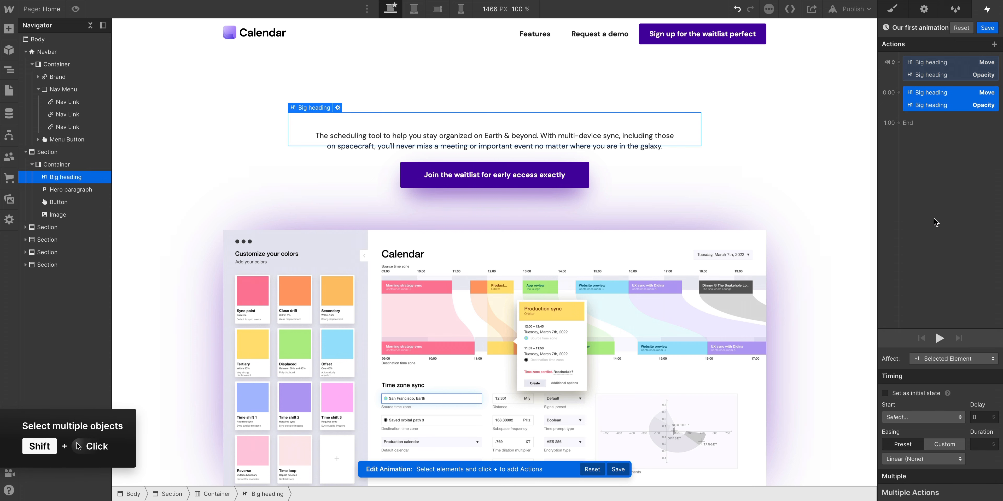
click(932, 458)
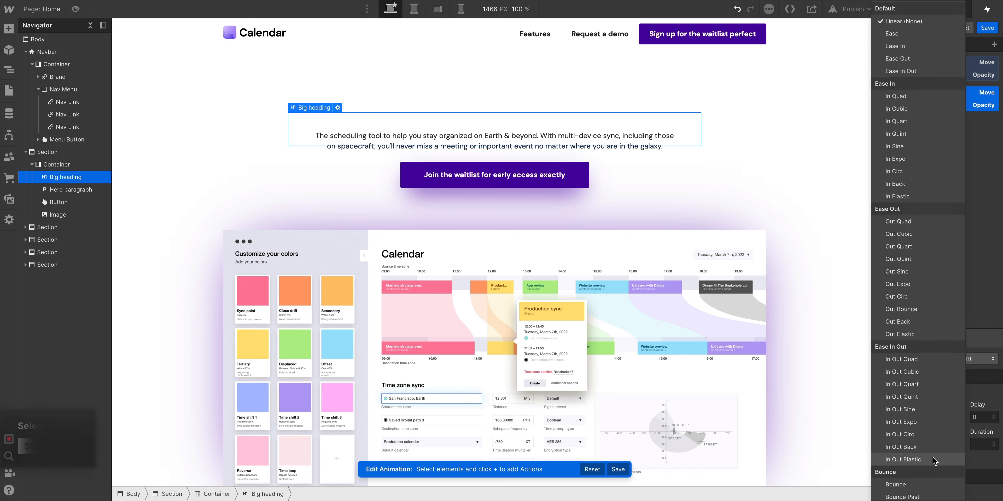
click(946, 385)
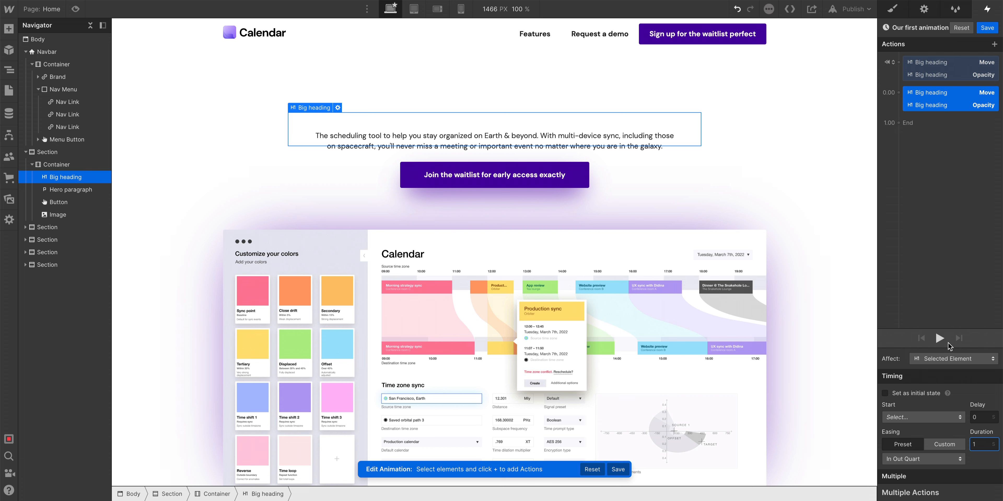
Preview the animation and review the heading's initial and final Move and Opacity actions.
click(938, 338)
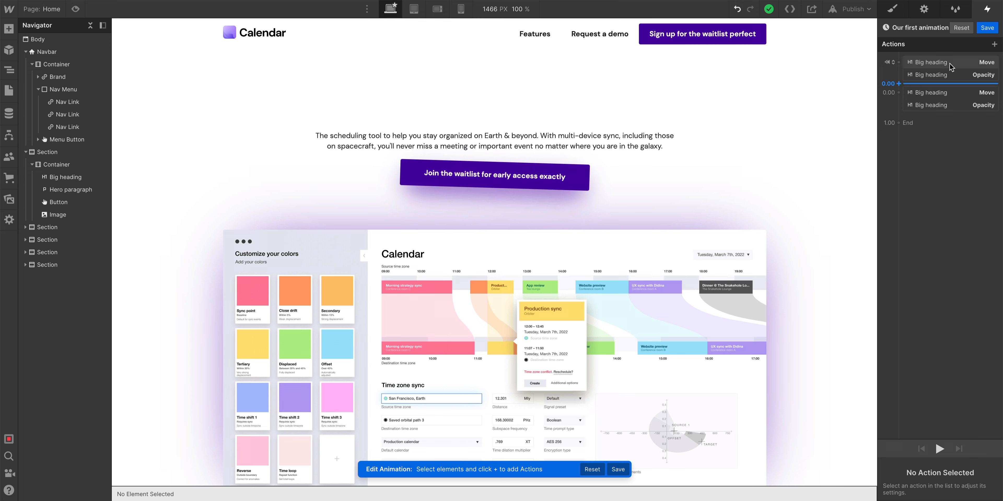
click(950, 63)
click(942, 95)
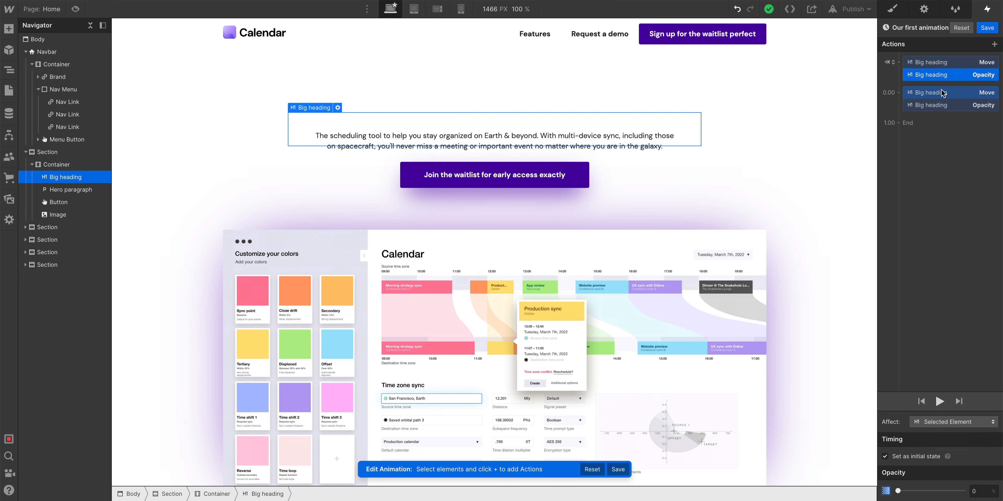
click(939, 106)
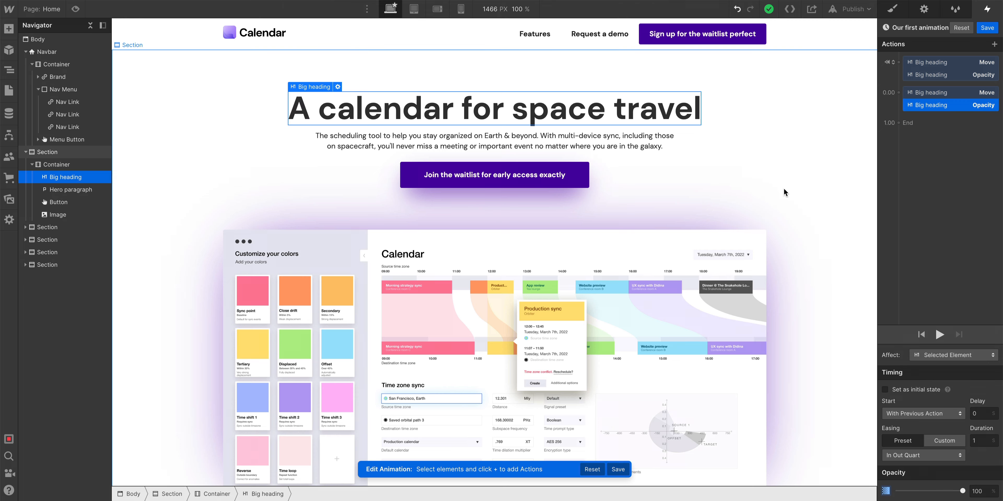
Select the Hero paragraph and add Opacity and Move actions to the initial-state group.
click(639, 147)
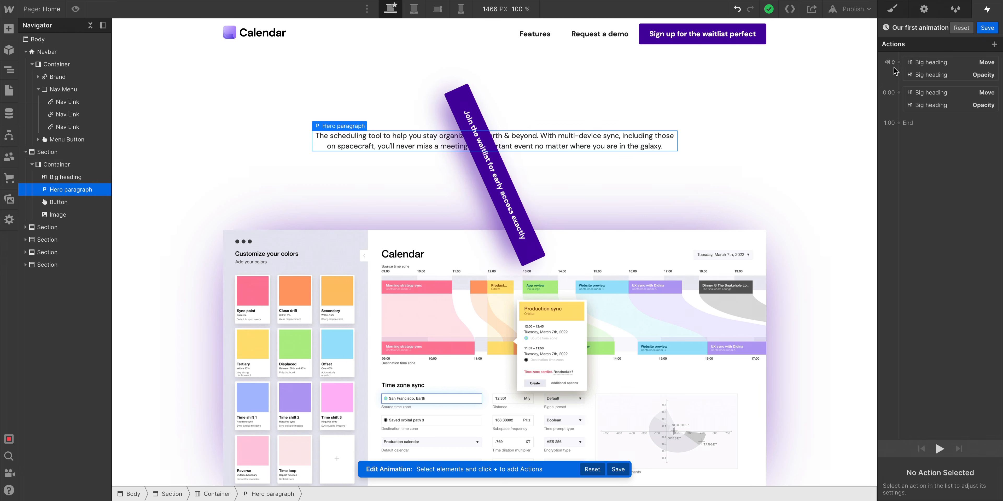
click(900, 62)
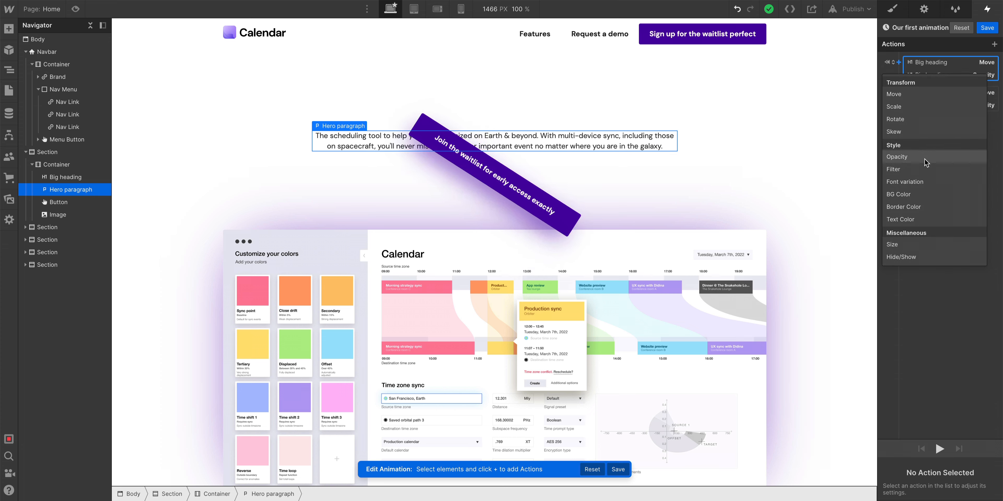
click(925, 161)
click(898, 62)
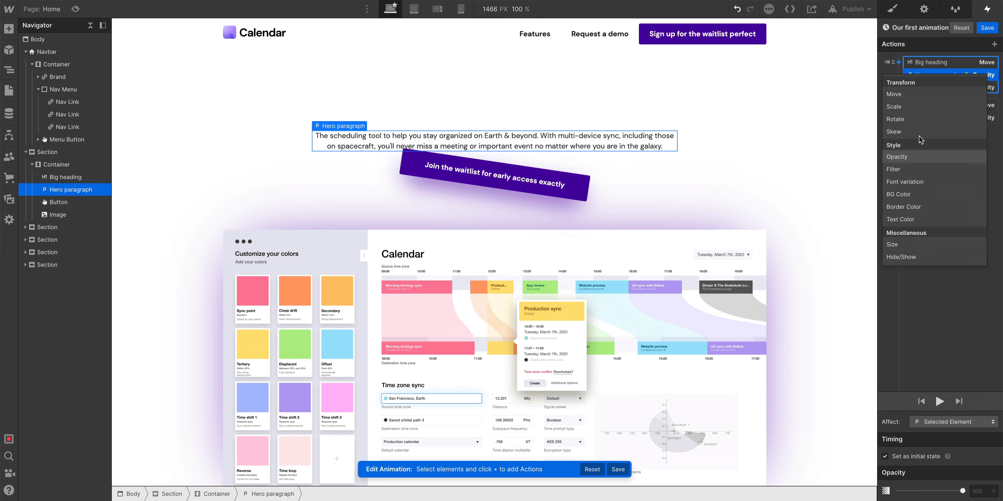
click(922, 93)
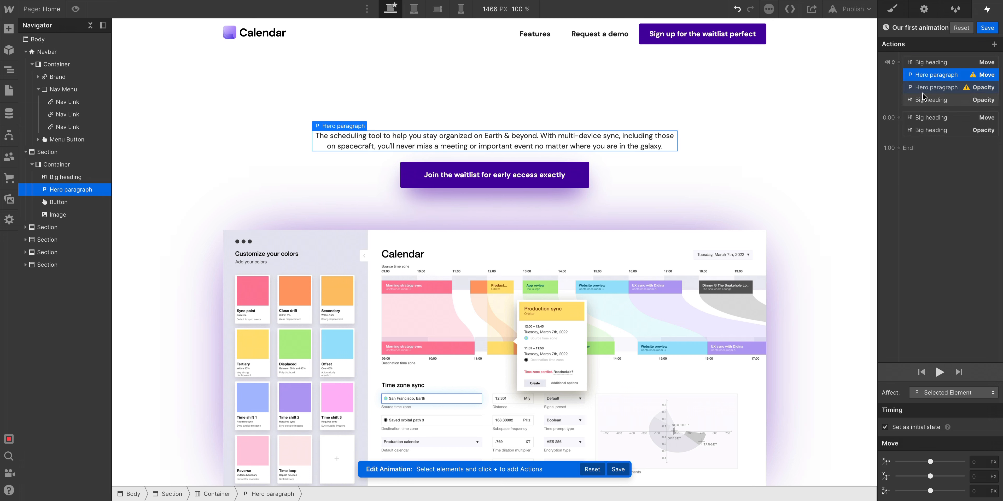
Add Opacity and Move actions for the Hero paragraph to the final group of actions.
click(898, 118)
click(914, 212)
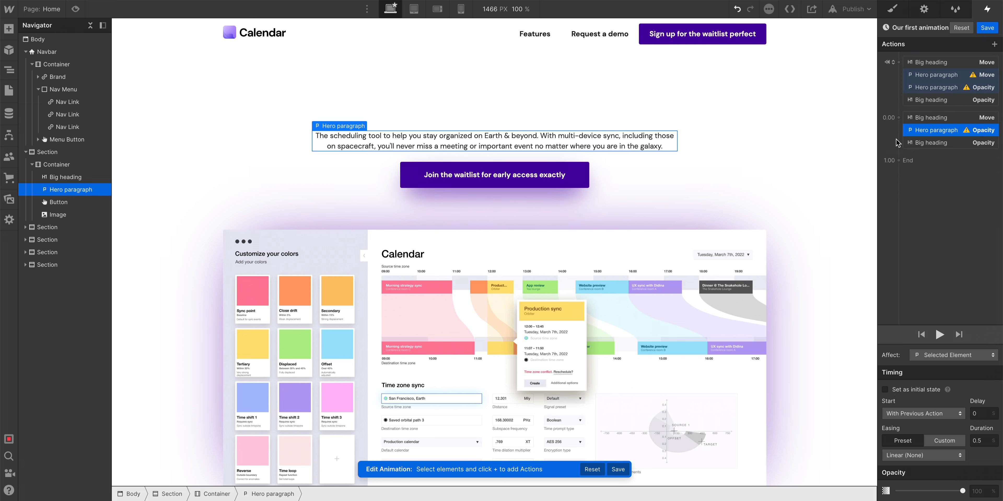
click(899, 119)
click(920, 161)
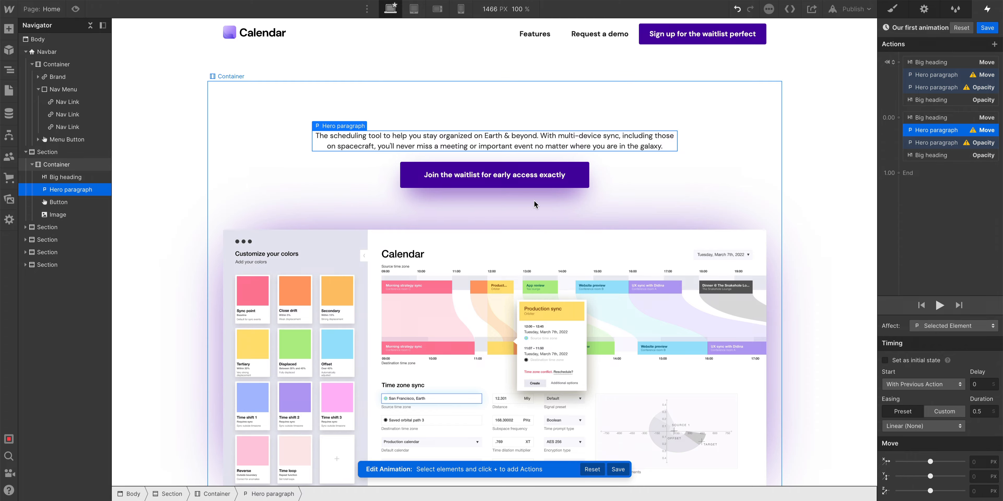
Select the Button and add Opacity and Move actions to the initial-state group.
click(544, 183)
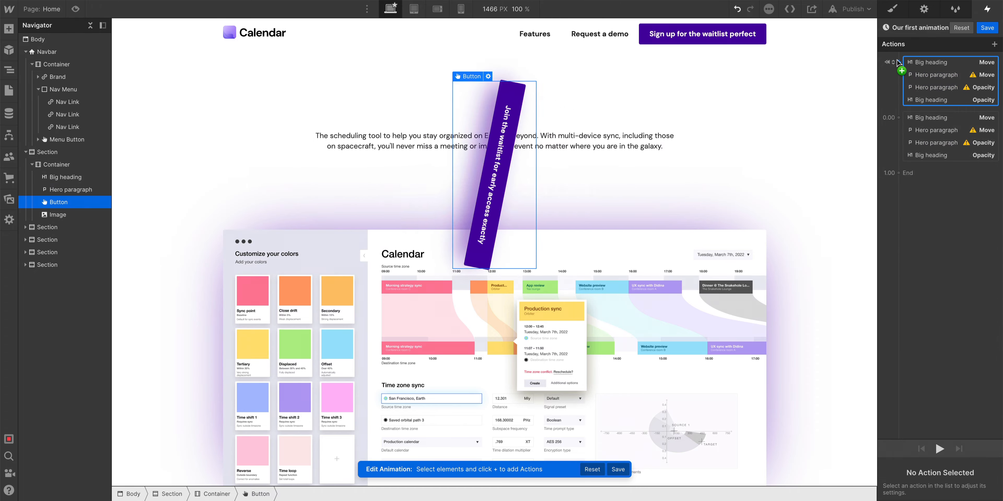
click(902, 70)
click(909, 147)
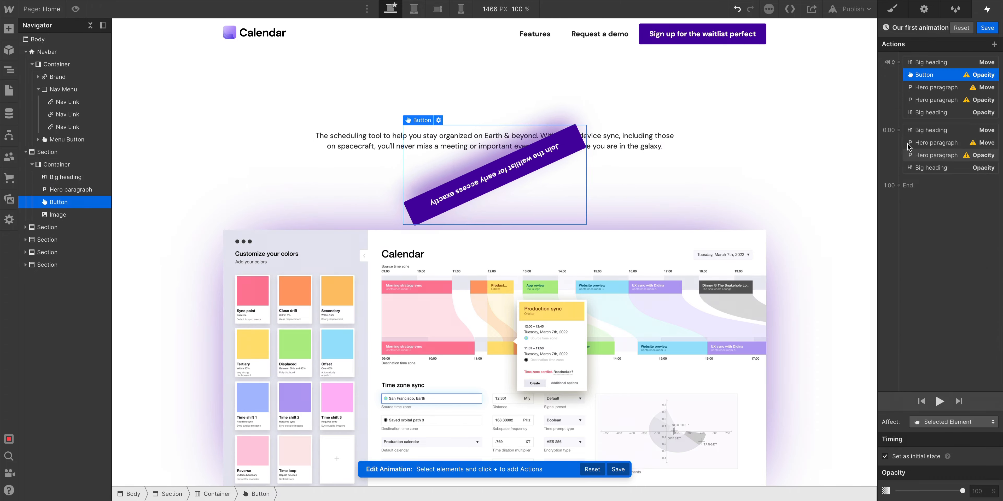
click(898, 62)
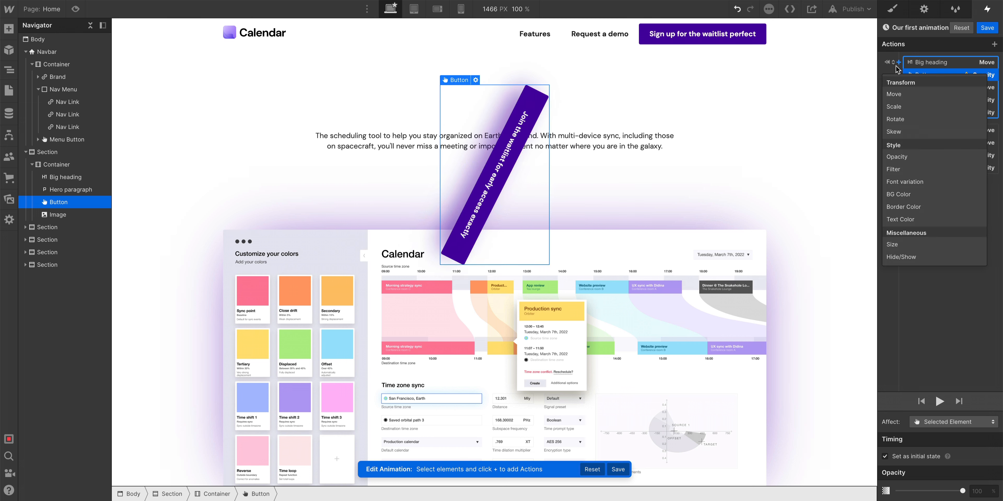
click(911, 96)
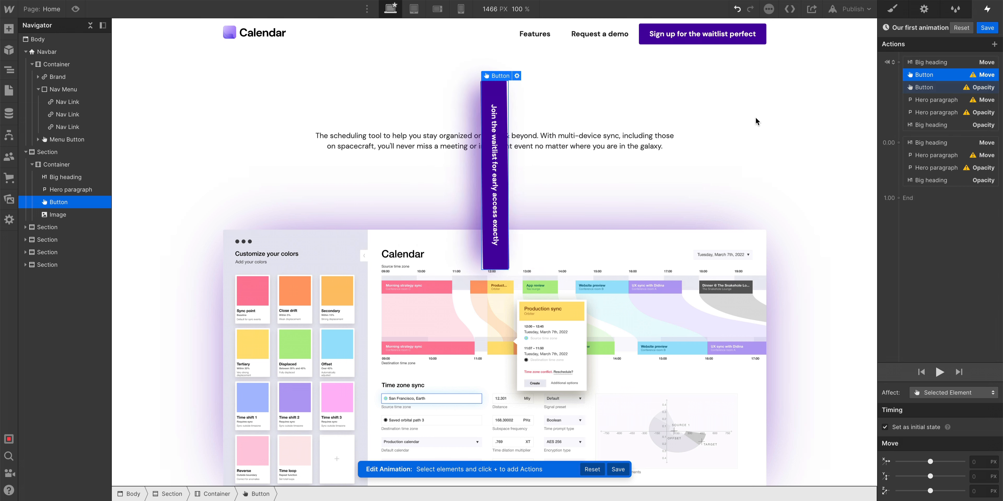
Add Opacity and Move actions for the Button to the final group of actions.
click(897, 142)
click(909, 238)
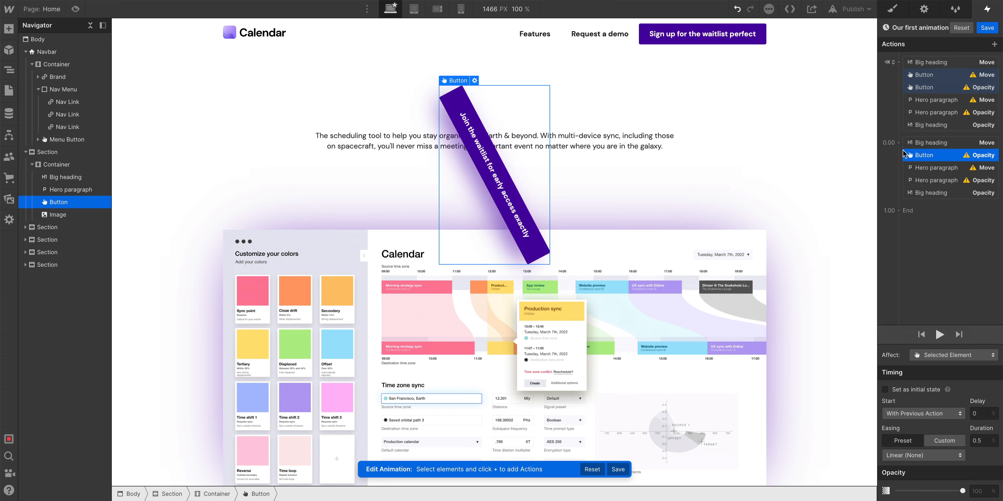
click(898, 143)
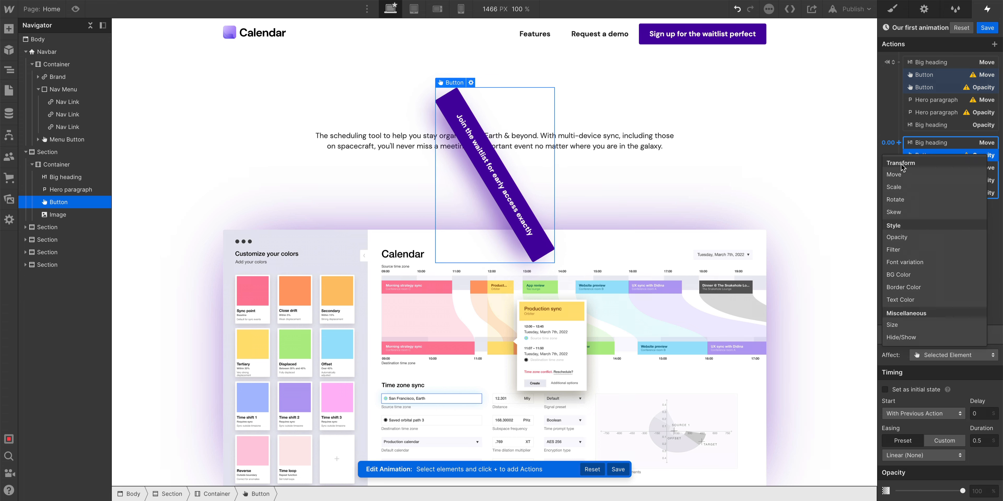
click(916, 177)
Select the hero Image and add Opacity and Move actions to the initial-state group.
click(731, 249)
click(899, 63)
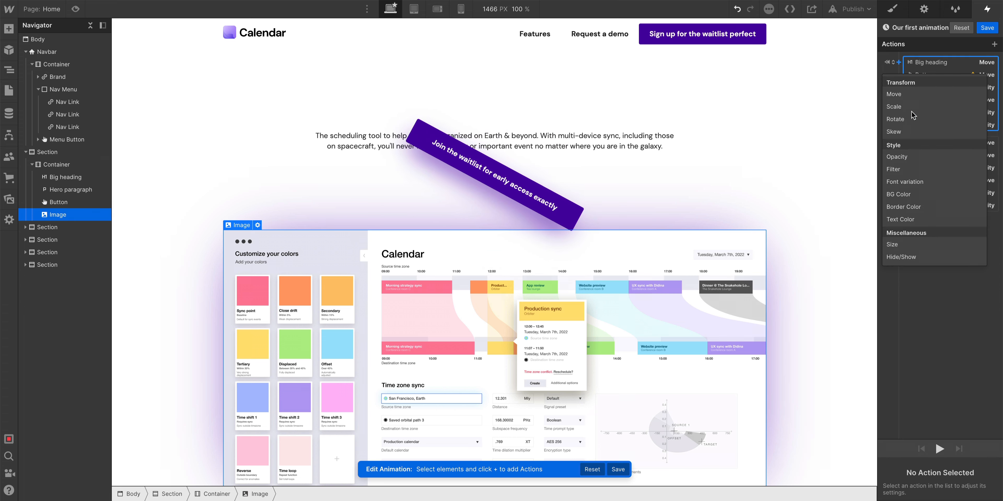
click(896, 156)
click(899, 62)
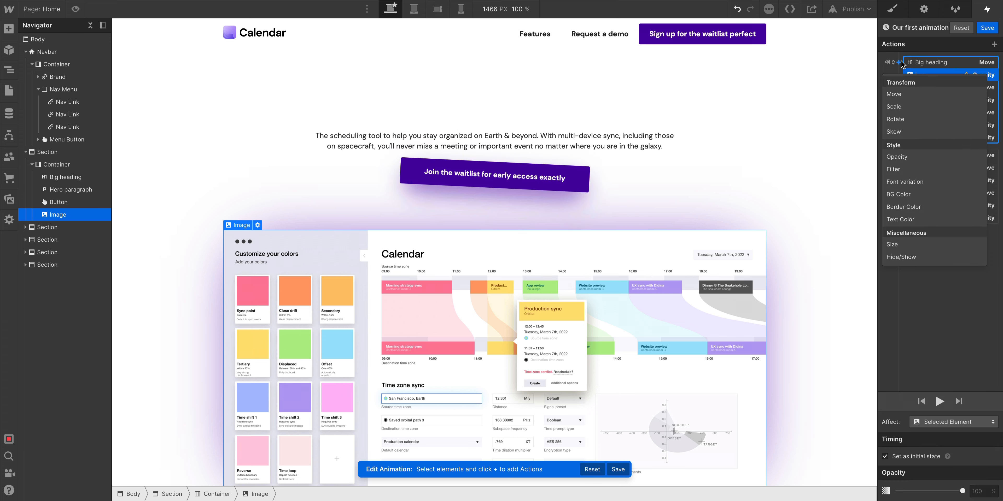
click(894, 94)
Add Opacity and Move actions for the Image to the final group of actions.
click(899, 168)
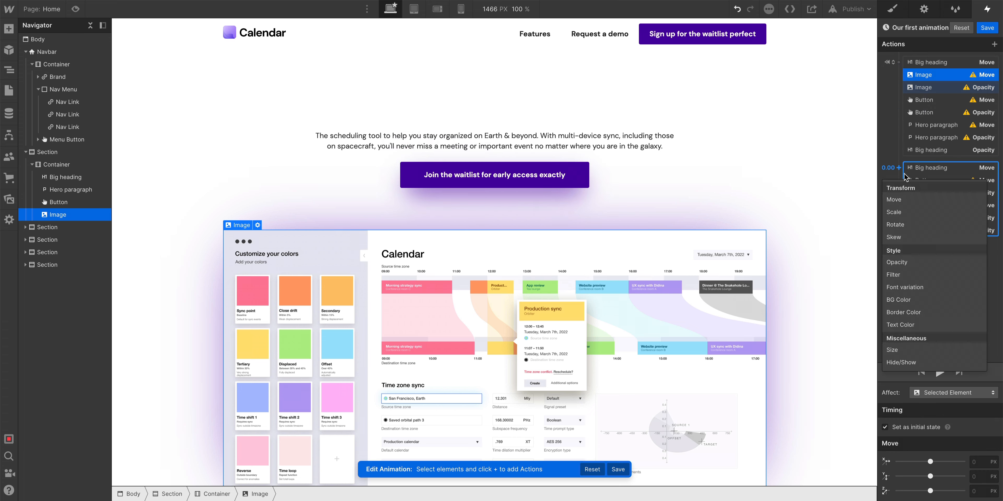
click(897, 262)
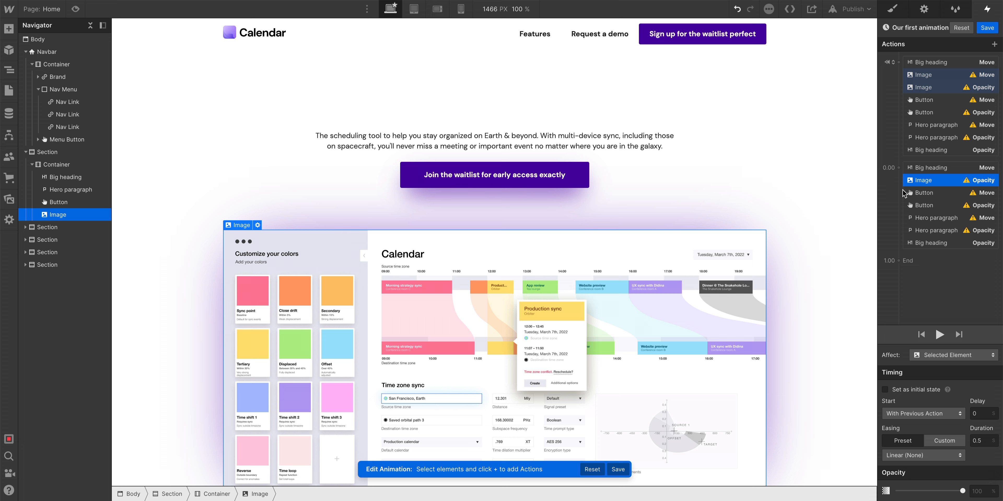
click(898, 169)
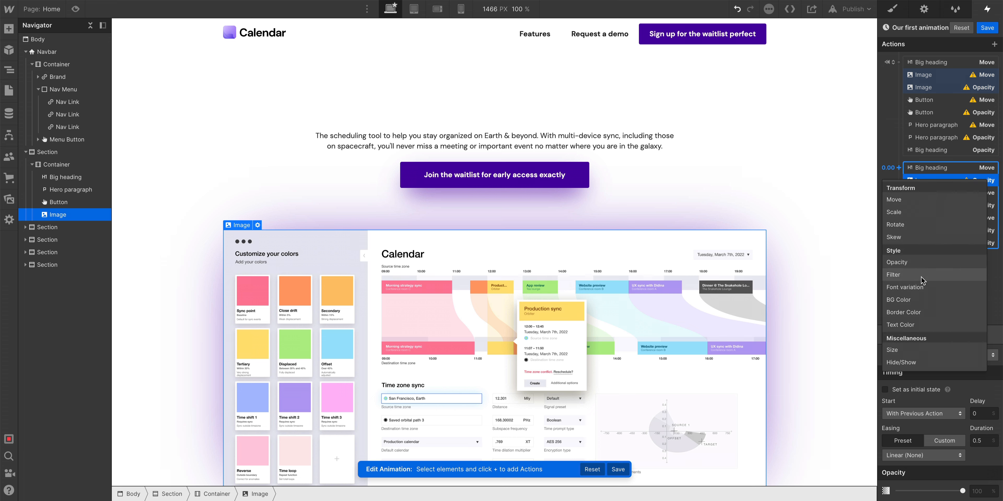
click(929, 204)
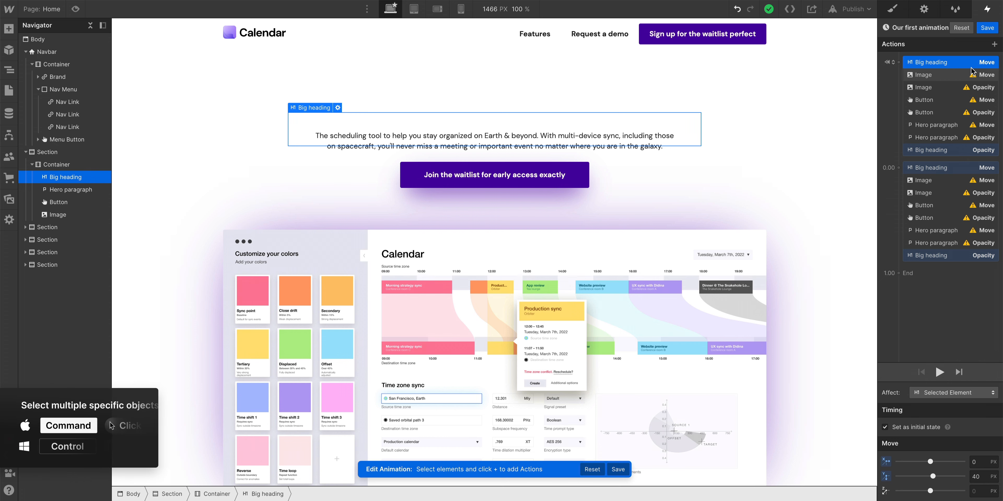
Select the initial Move actions of the image, button and hero paragraph and set their Y offset to 40 px.
ctrl+click(960, 76)
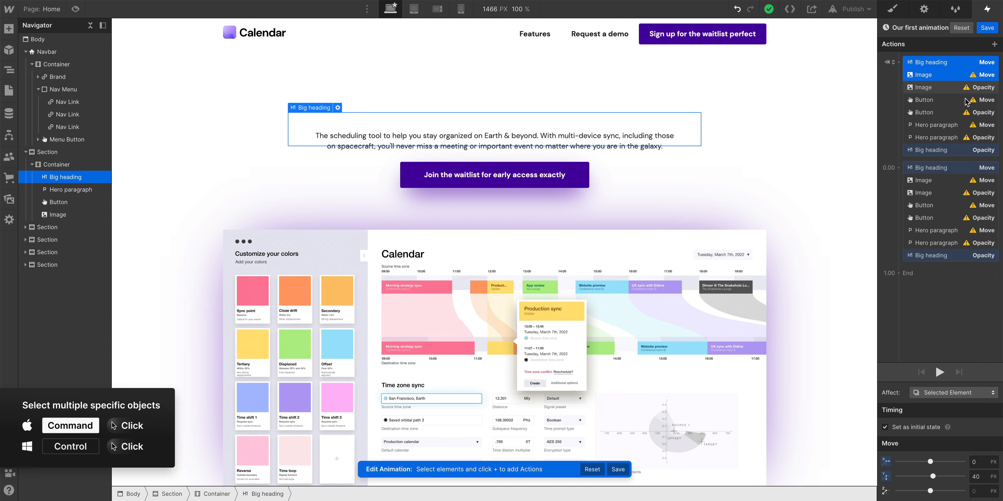
ctrl+click(968, 102)
ctrl+click(966, 126)
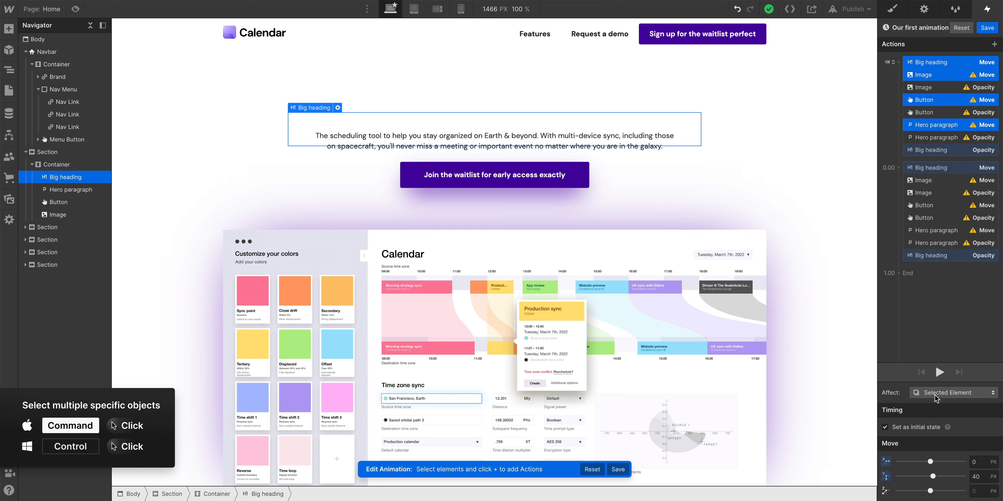
drag(932, 477, 932, 477)
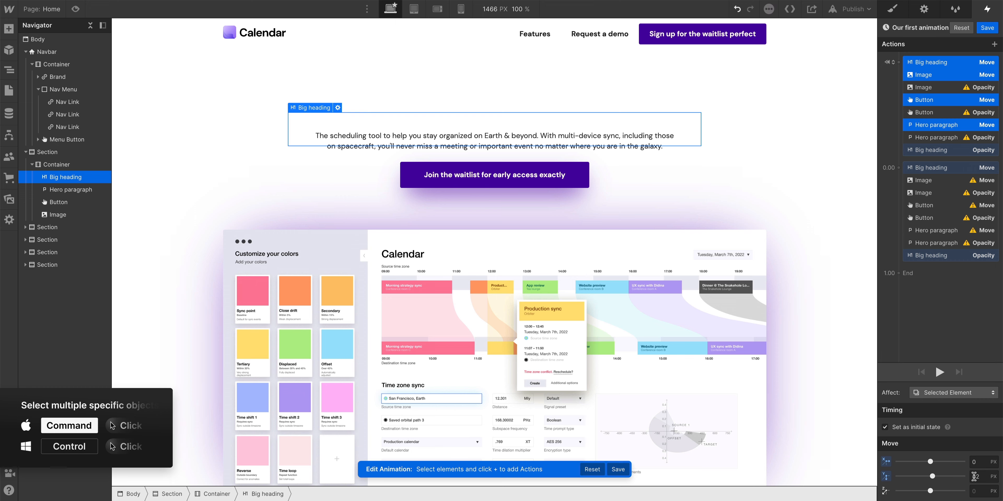
click(978, 477)
key(Return)
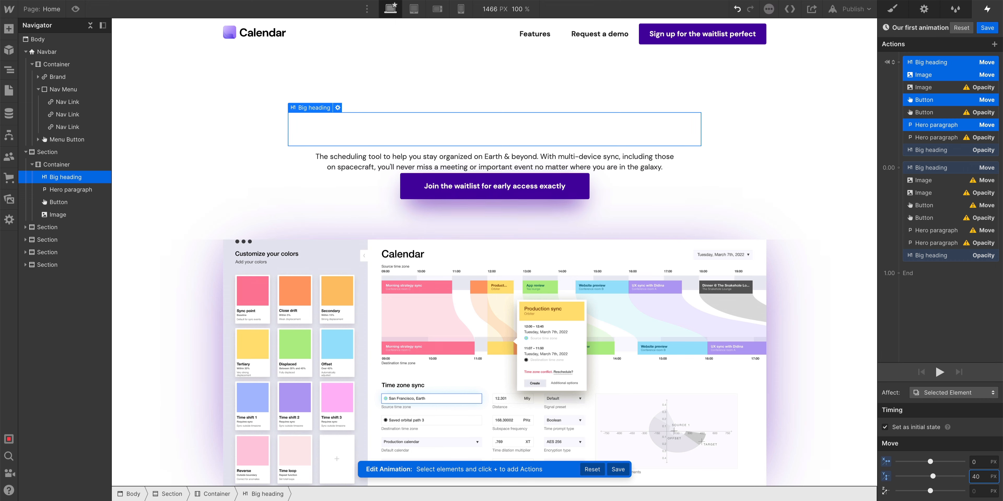
Select the initial Opacity actions of the image, button, hero paragraph and big heading and set their opacity to 0%.
click(946, 87)
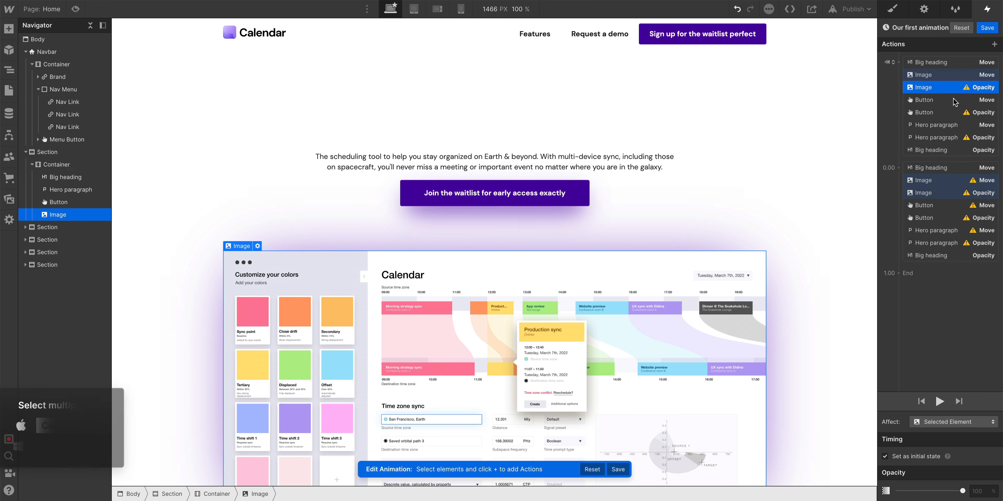
ctrl+click(950, 112)
ctrl+click(955, 137)
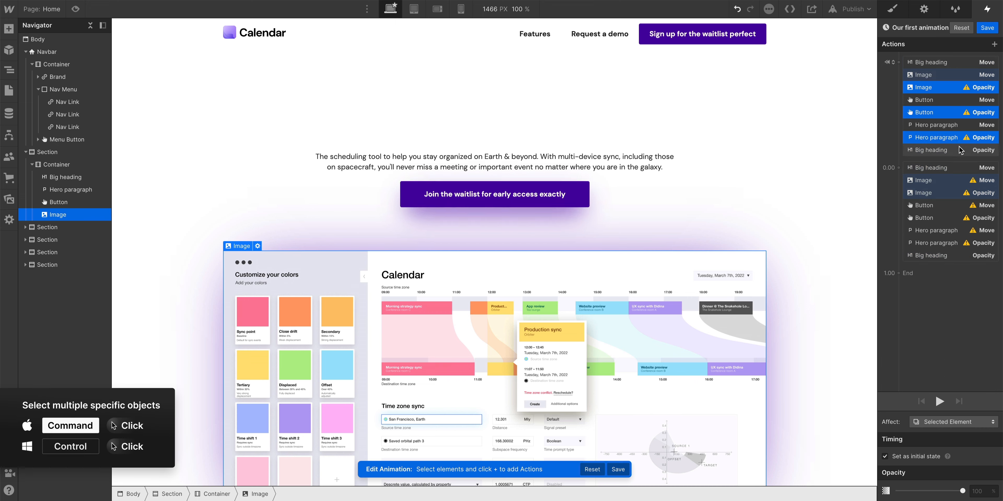
ctrl+click(961, 150)
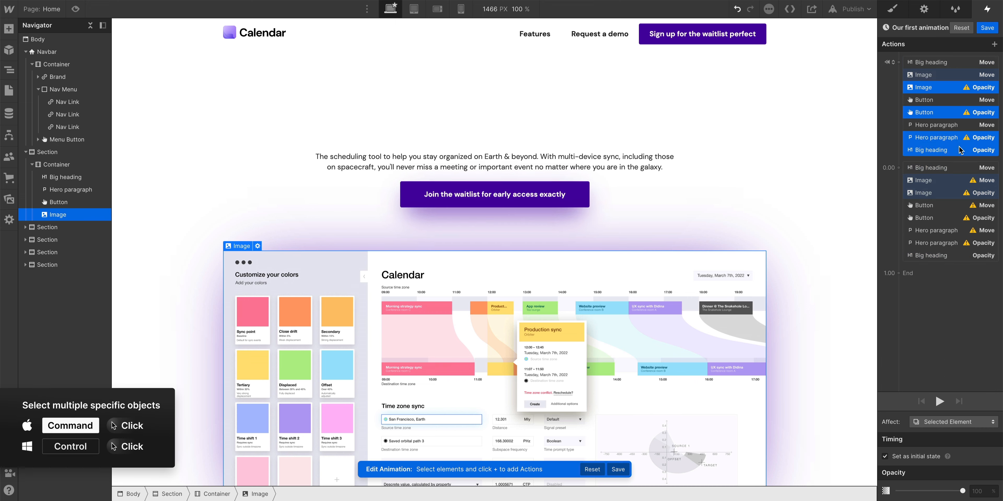
click(978, 492)
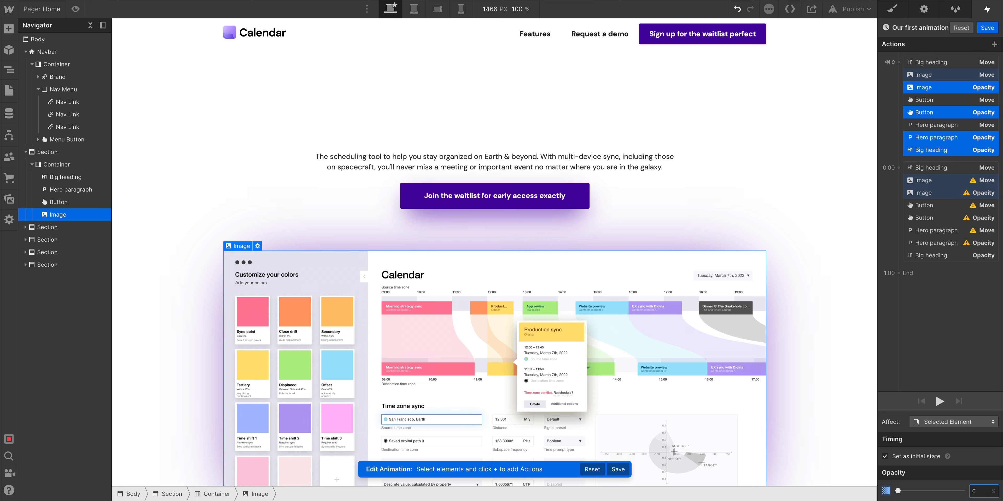
text(0)
key(Return)
Select the final Opacity actions of the heading, paragraph, button and image to check their opacity values.
click(940, 205)
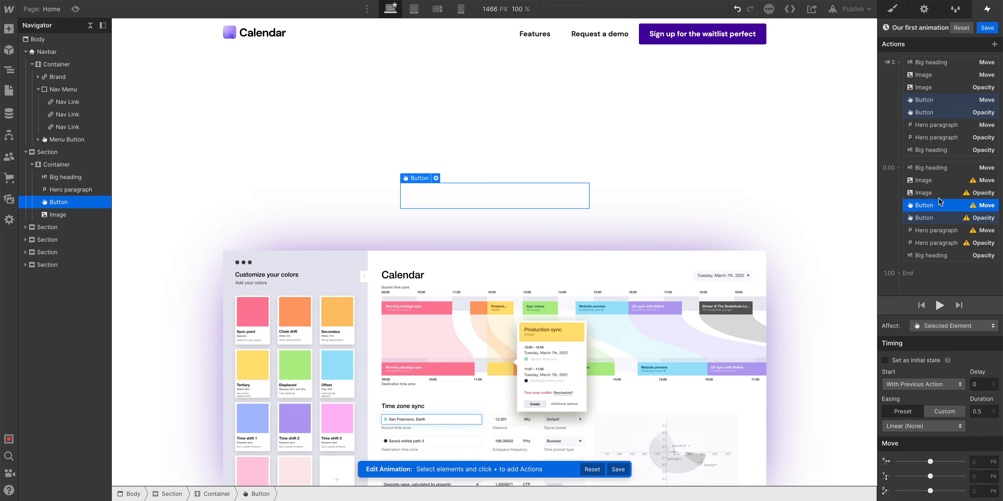
click(956, 255)
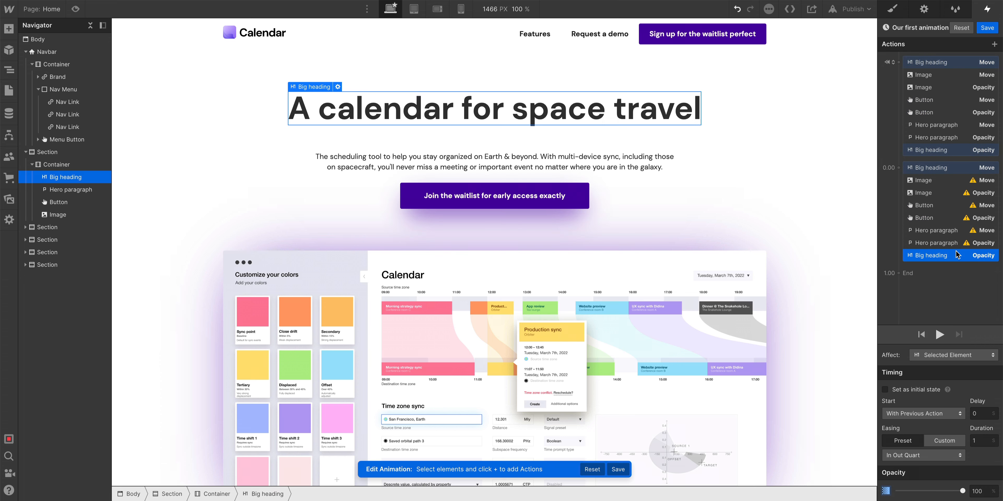
super+click(927, 238)
super+click(931, 218)
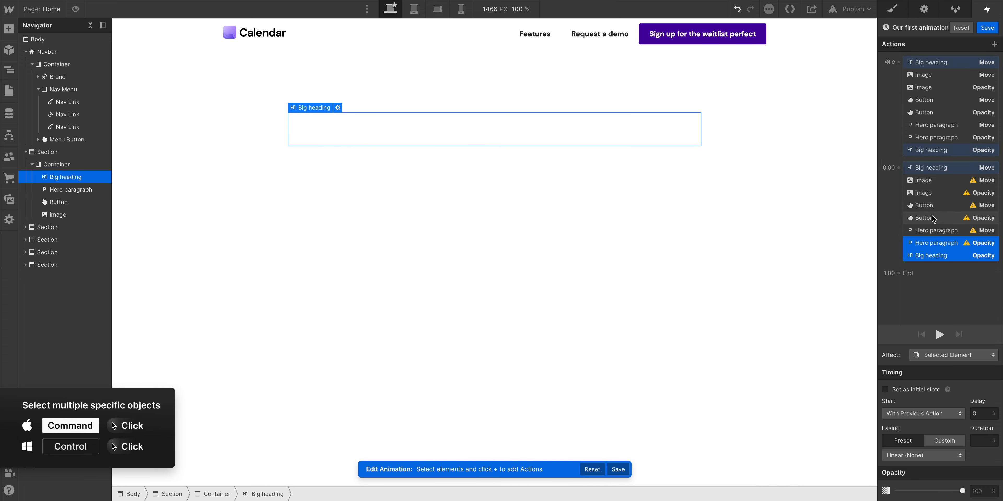
super+click(933, 194)
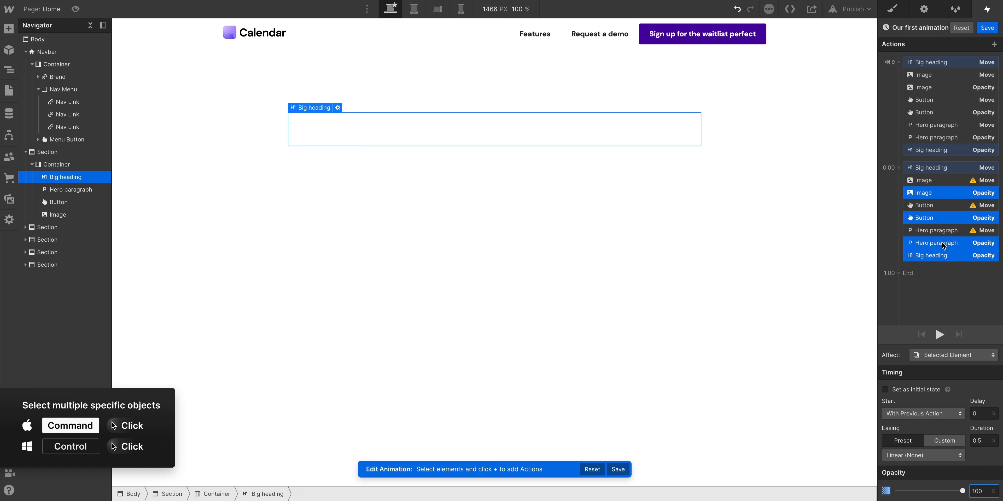
Select the final Move actions of the paragraph, button, image and heading and set their Y offset to 0 px.
click(931, 233)
super+click(931, 207)
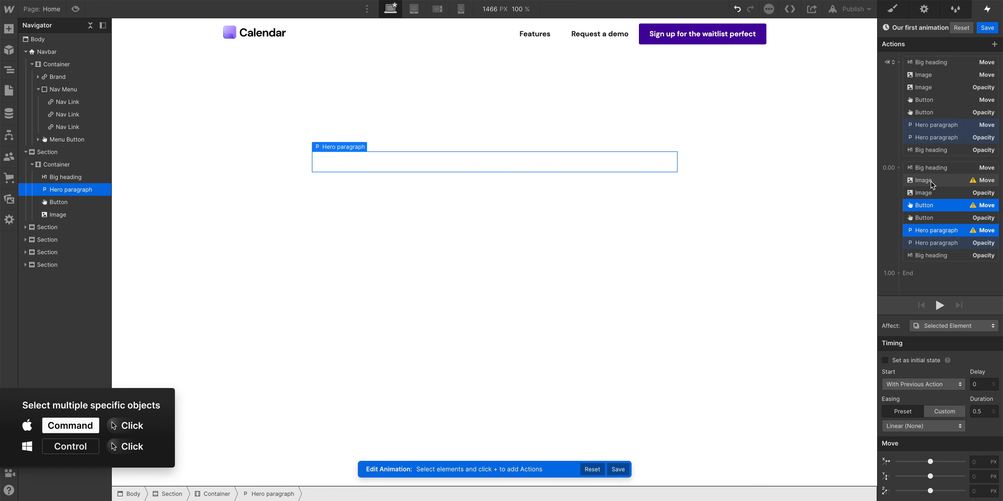
super+click(933, 183)
super+click(932, 169)
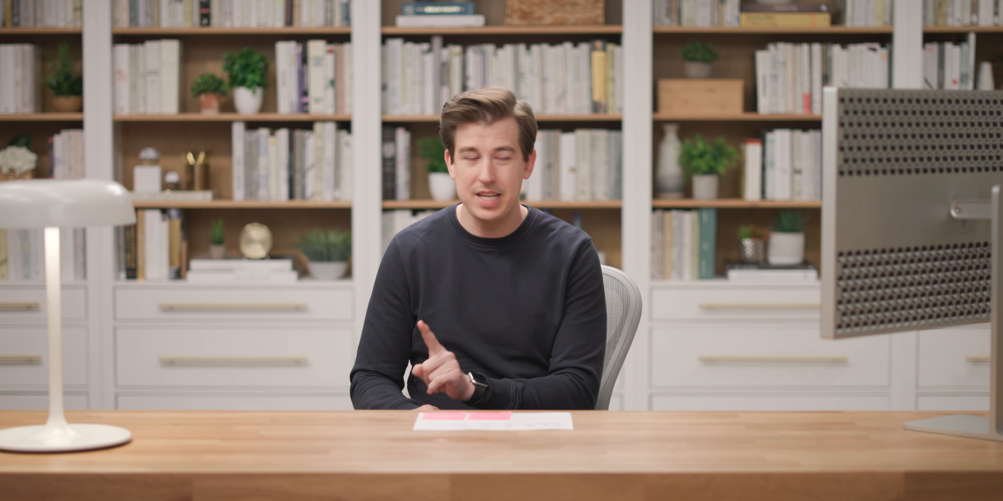
text(3)
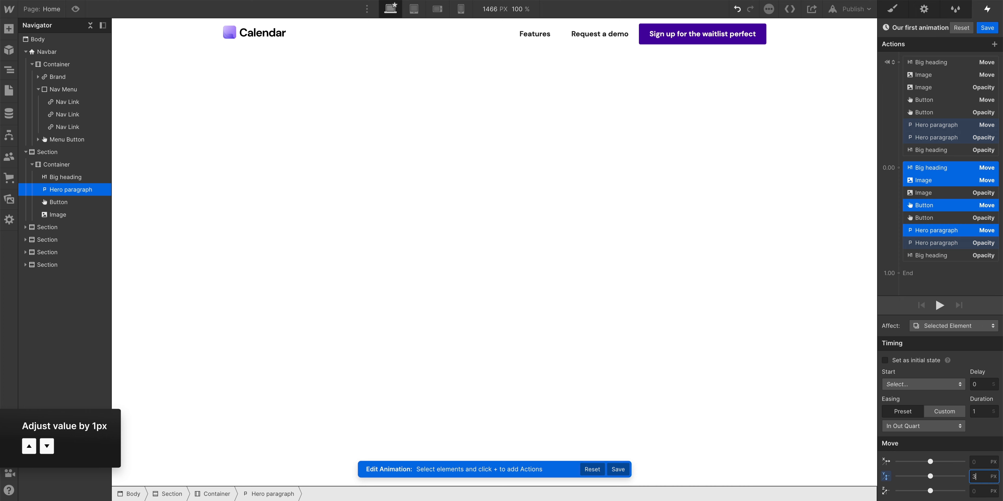
key(Down)
key(Down)
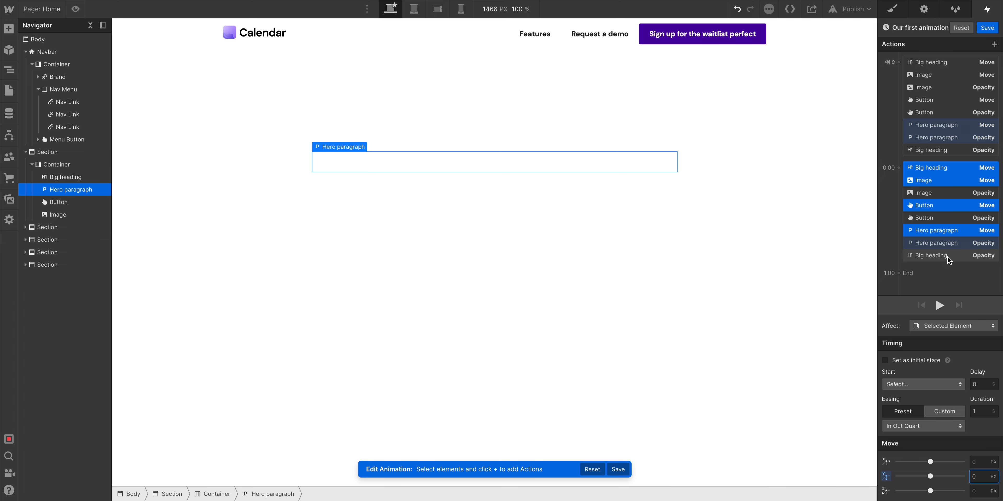
Select all actions in the final group and set their easing to In Out Quart.
click(949, 259)
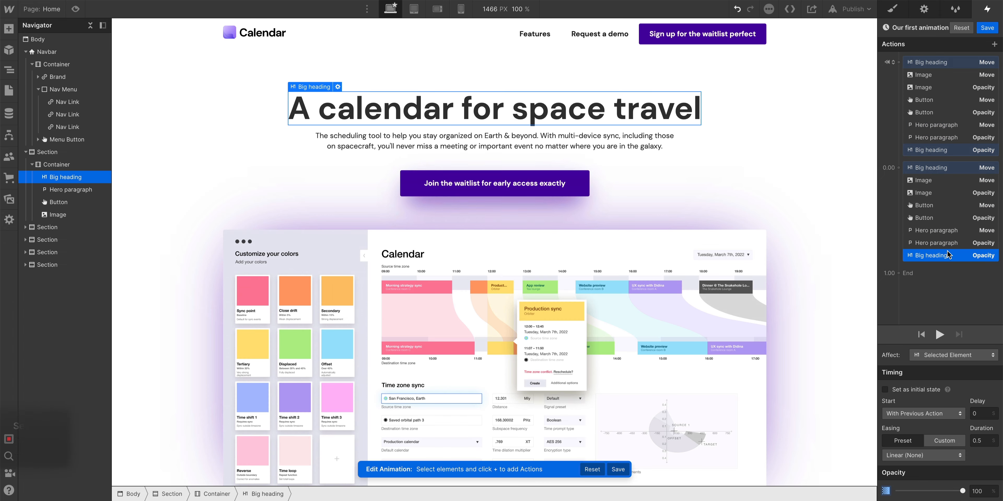
shift+click(947, 174)
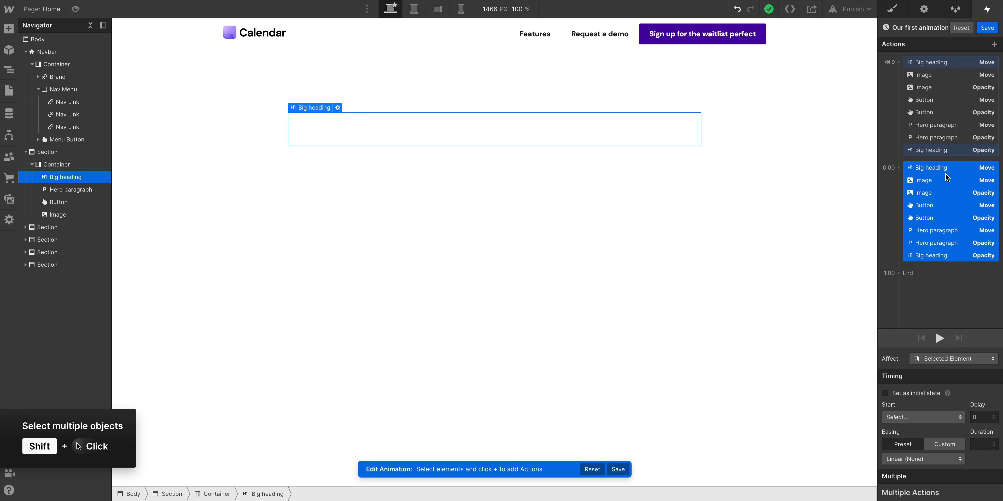
click(925, 458)
click(933, 384)
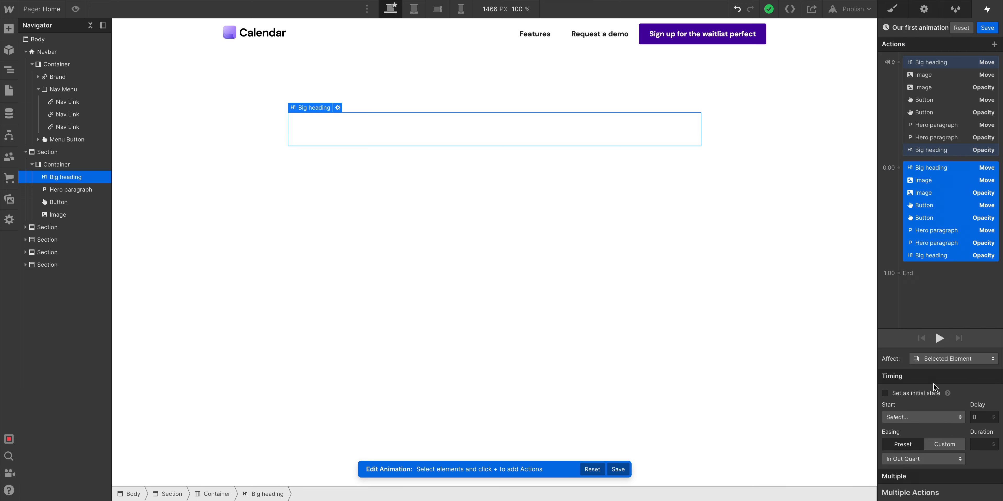
Set the final actions' duration to 5 s and preview the animation.
click(976, 446)
text(1)
key(BackSpace)
text(5)
click(939, 338)
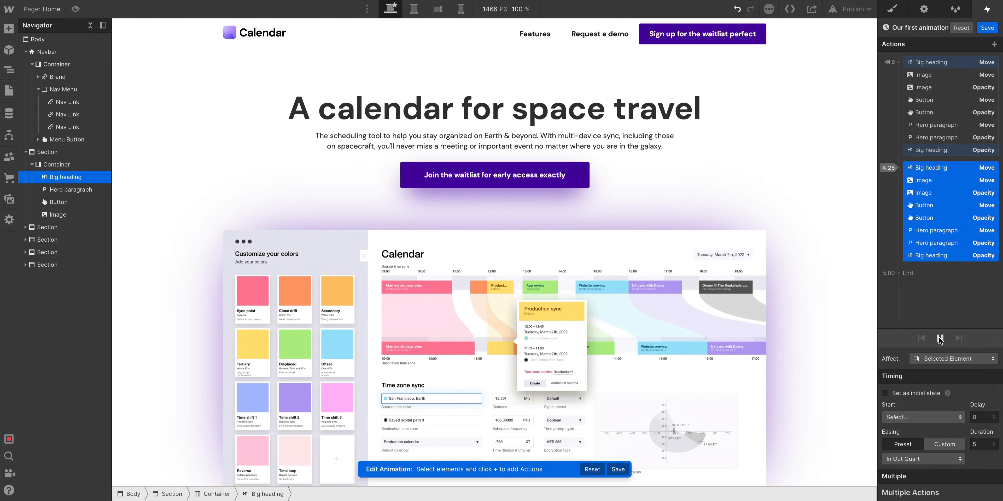
Set the final actions' duration to 1 s, preview the animation and save it.
click(982, 444)
text(1)
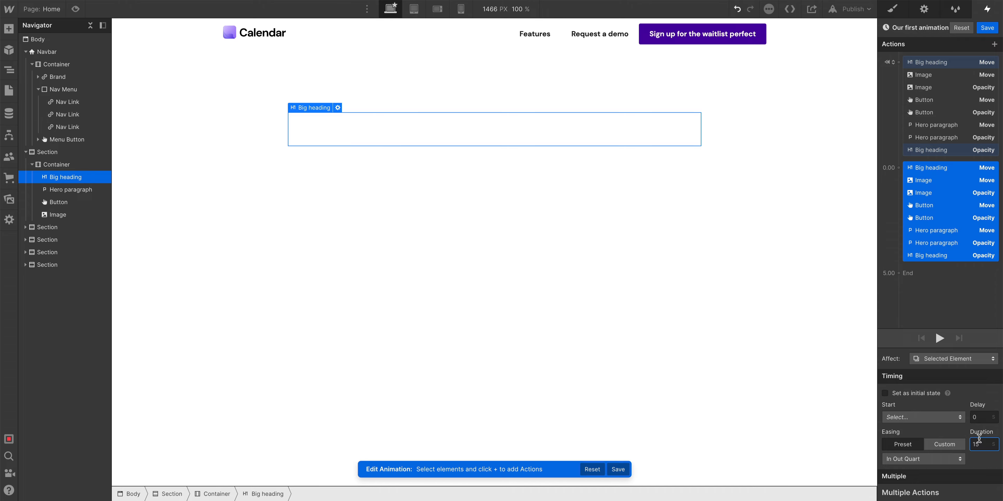
click(938, 338)
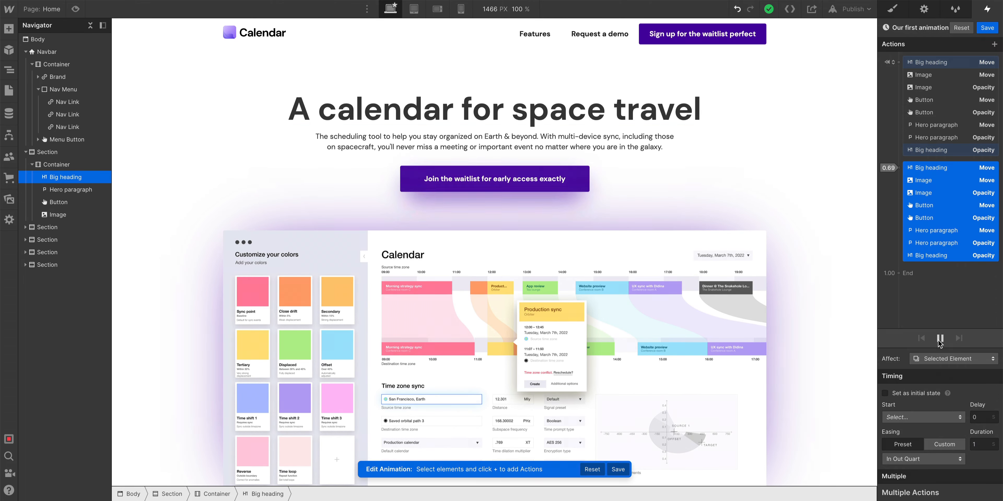
click(939, 339)
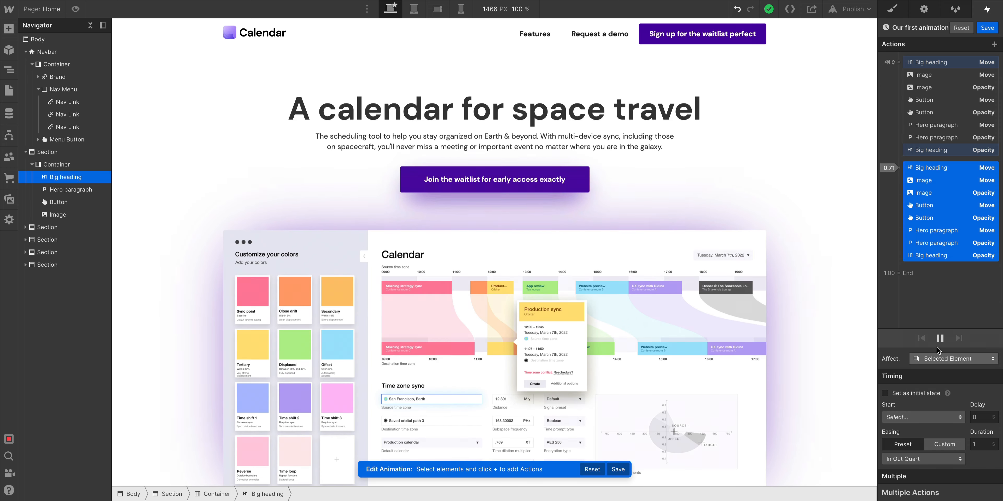
click(939, 338)
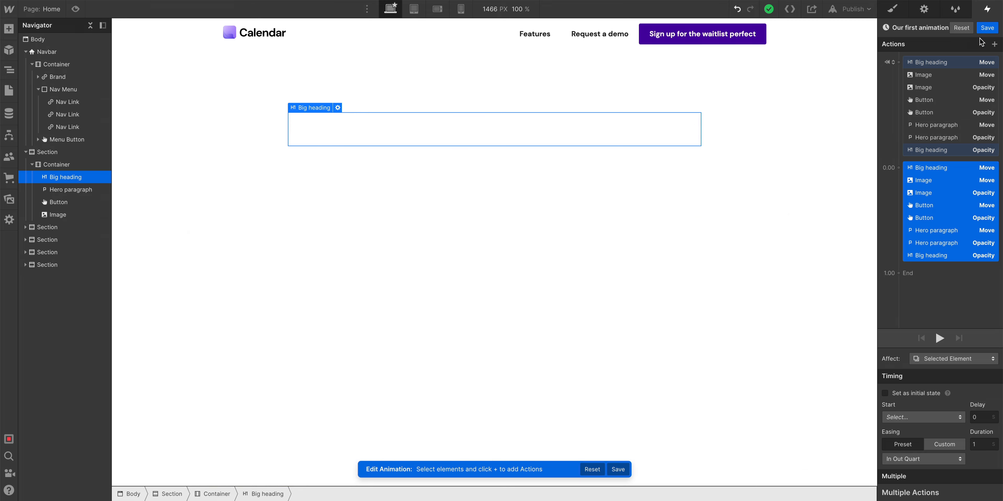
click(986, 28)
Select the hero button and delete its Transform transition.
click(892, 9)
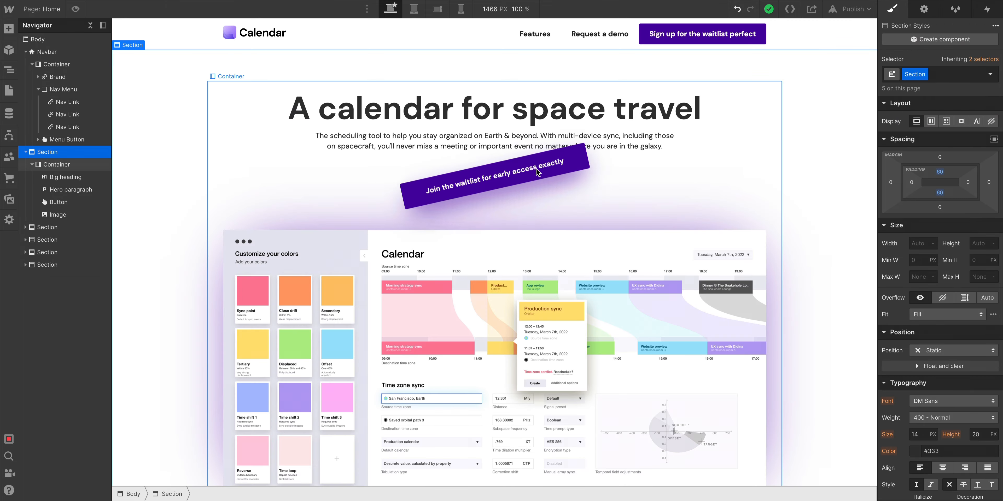
click(495, 179)
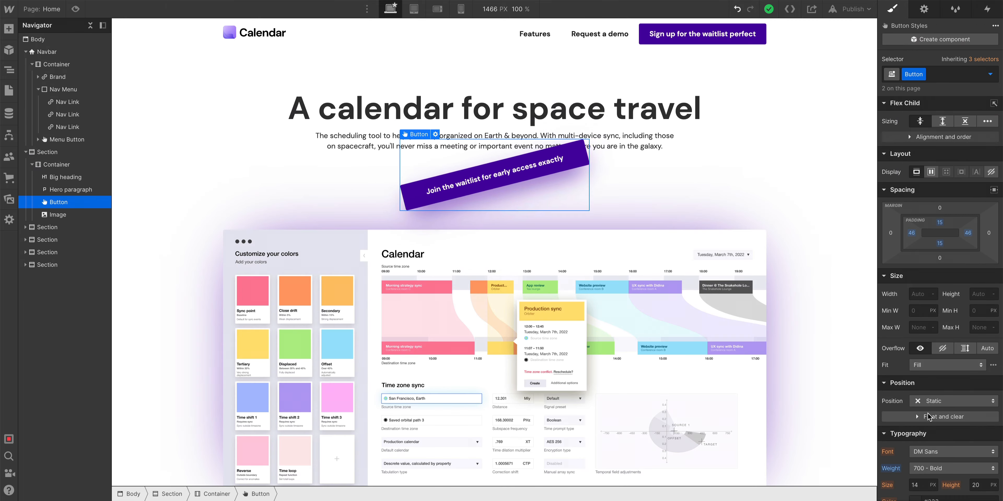
scroll(880, 400, down, 10)
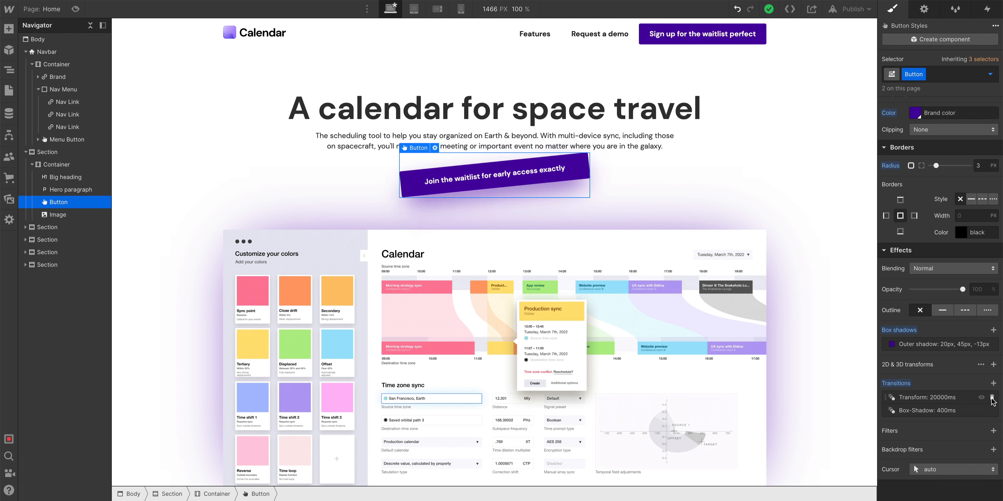
click(990, 399)
Switch the button to its Hover state and delete its rotate transform.
click(990, 75)
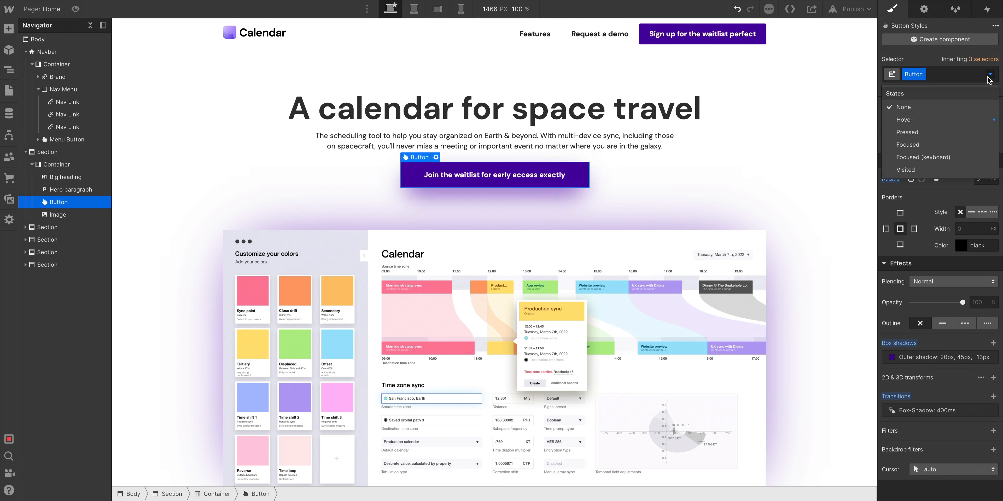
click(949, 120)
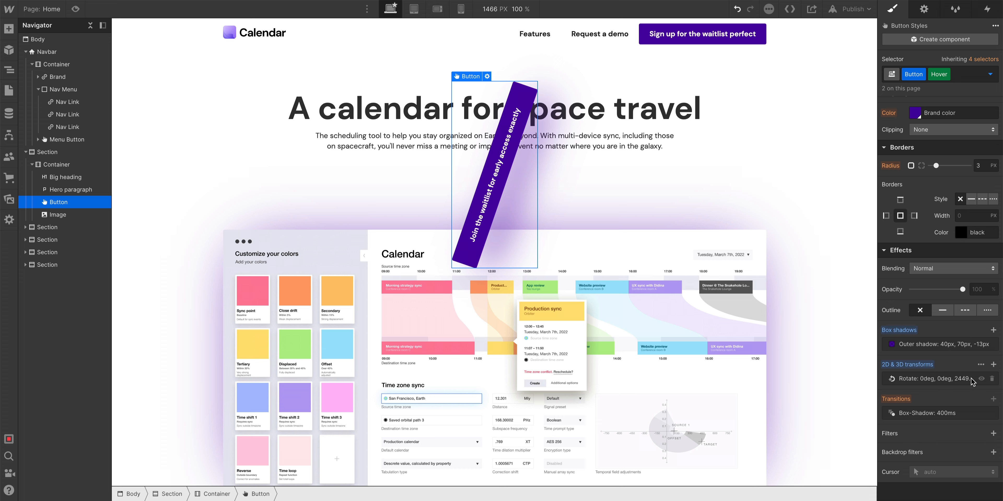
click(991, 379)
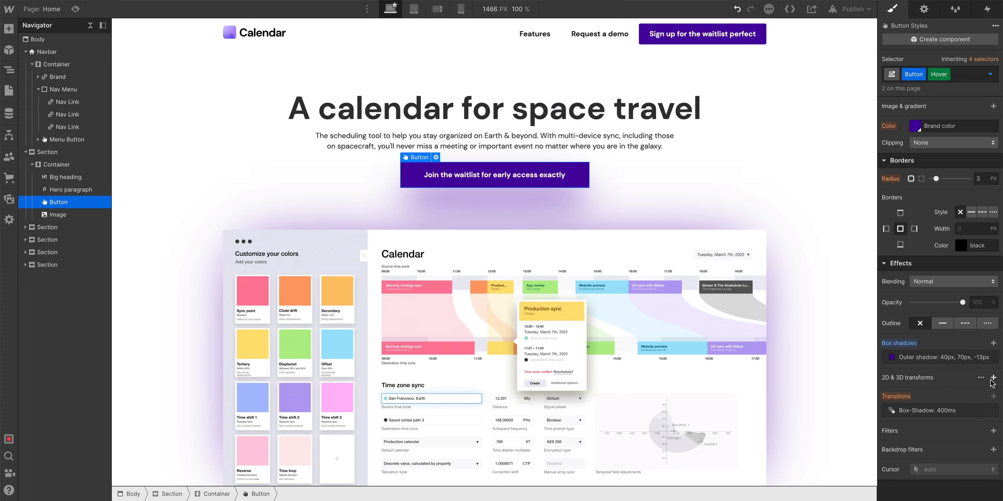
Reopen the page-load trigger's 'Our first animation' timed animation for editing.
click(985, 10)
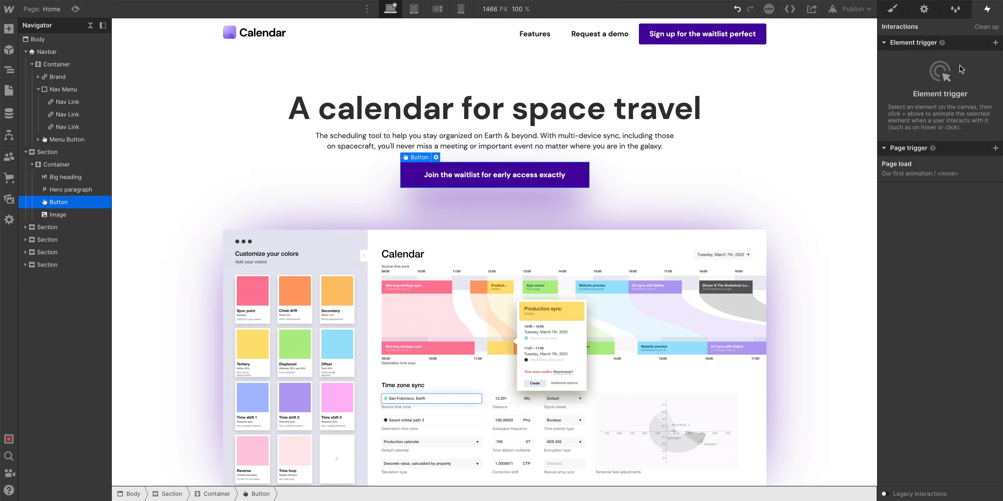
click(910, 171)
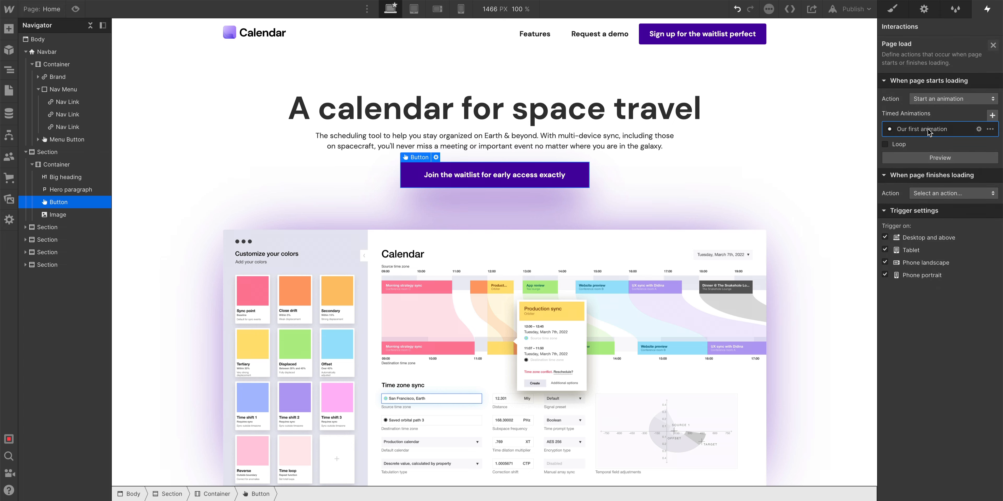
click(928, 129)
scroll(927, 132, down, 1)
click(940, 372)
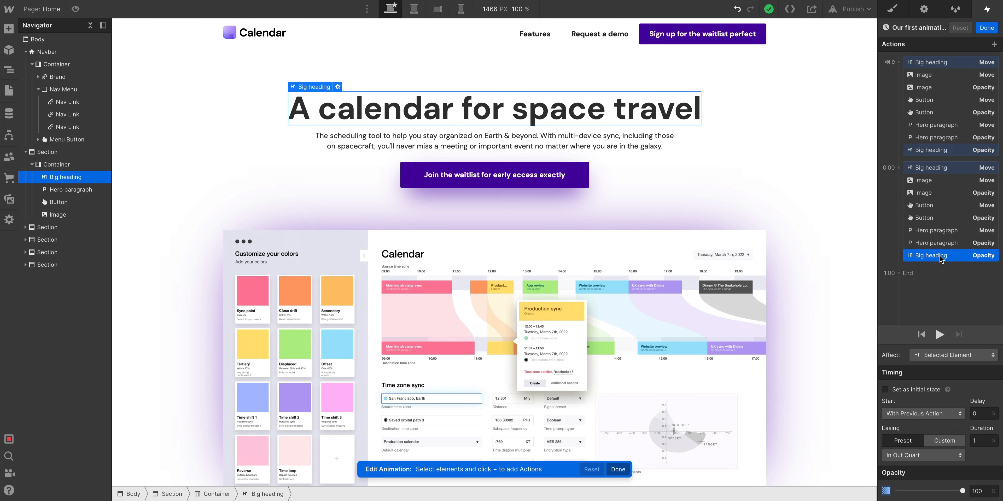
Drag the final actions into sequential groups so heading, paragraph, button and image animate one after another.
drag(931, 255, 906, 269)
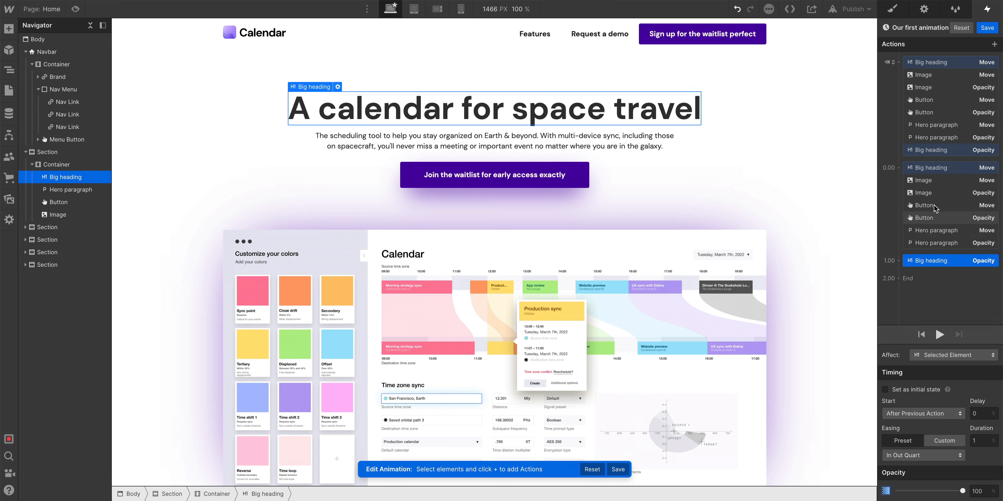
drag(934, 171, 946, 254)
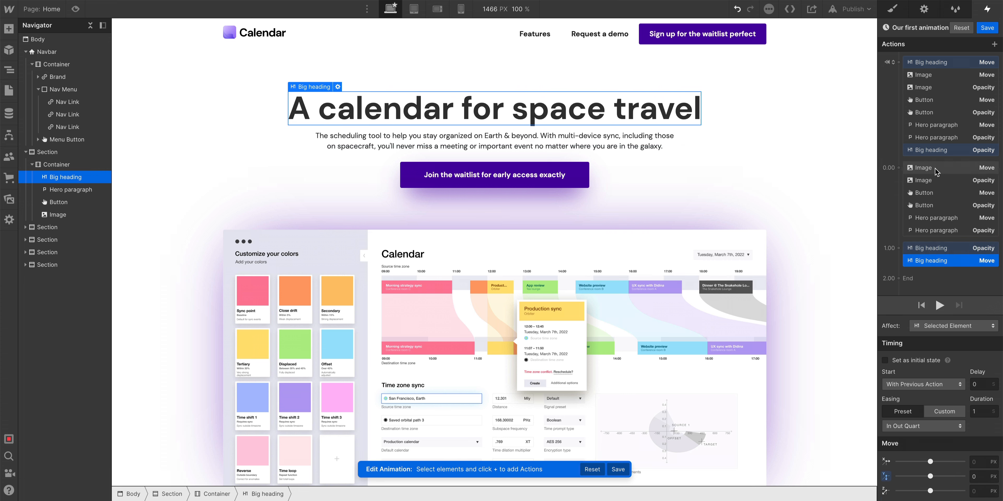
drag(935, 217, 933, 276)
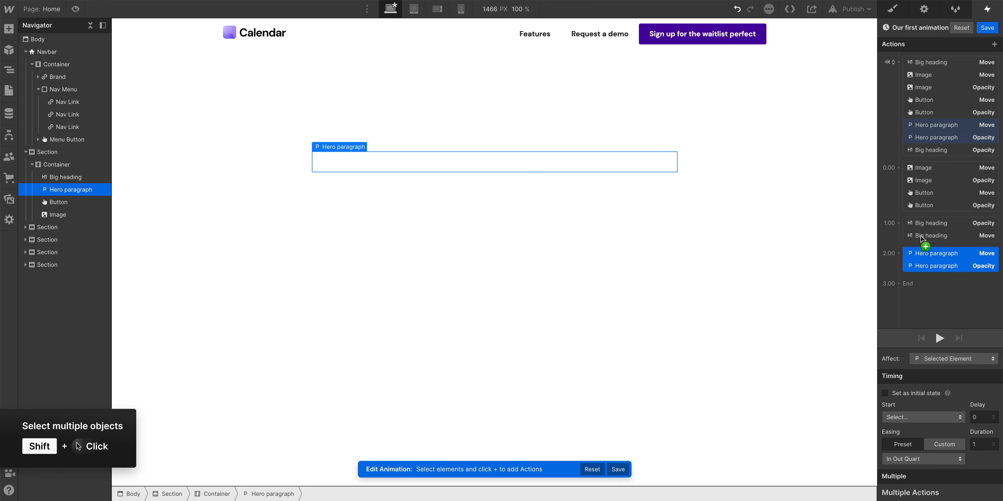
click(950, 196)
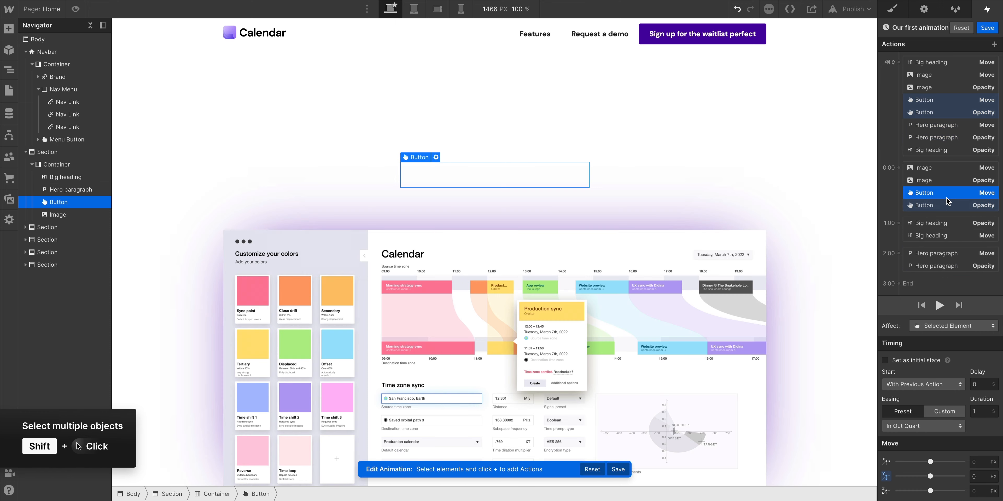
drag(941, 201, 934, 275)
click(934, 168)
drag(936, 183, 939, 284)
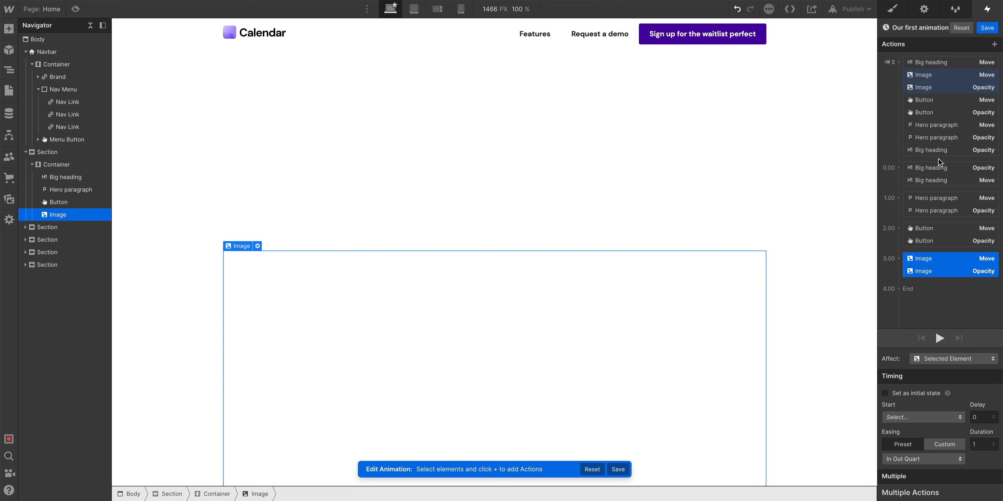
Inspect the initial-state and heading actions and preview the staggered animation.
click(934, 63)
shift+click(942, 151)
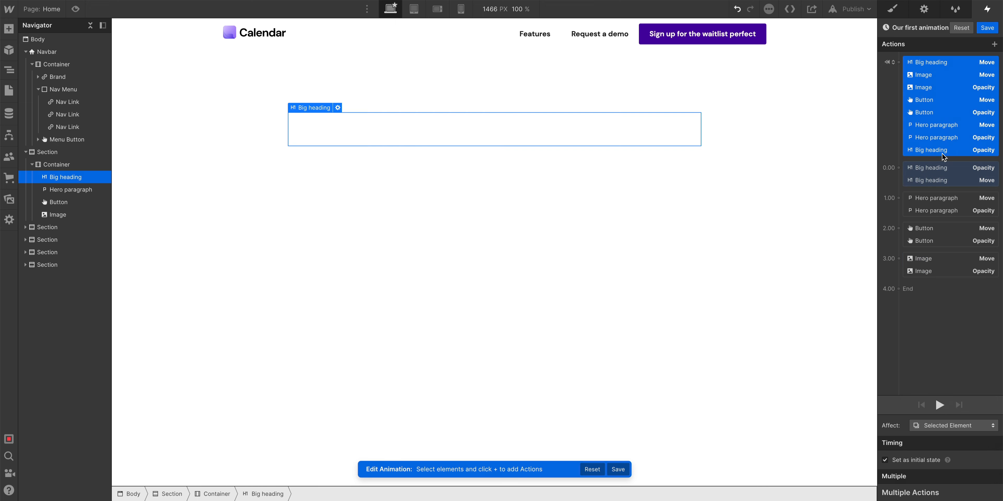
click(923, 168)
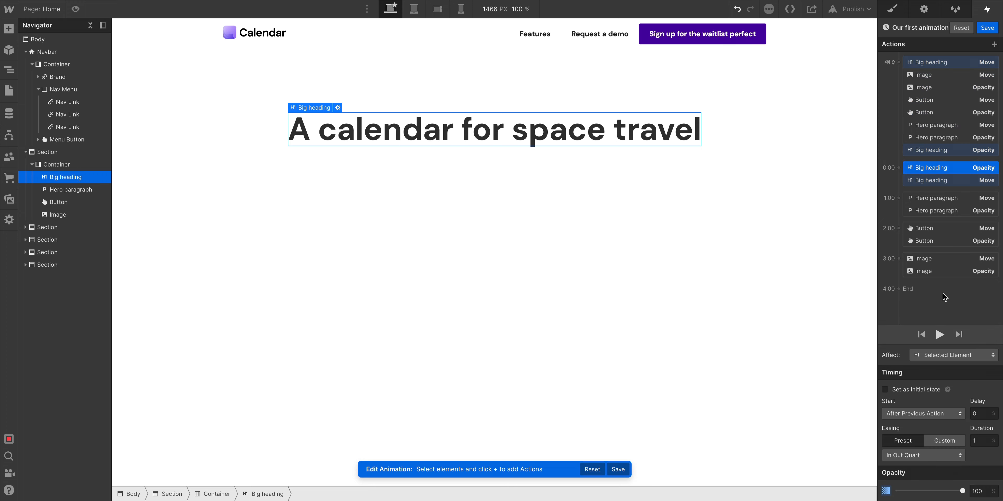
click(927, 63)
click(940, 372)
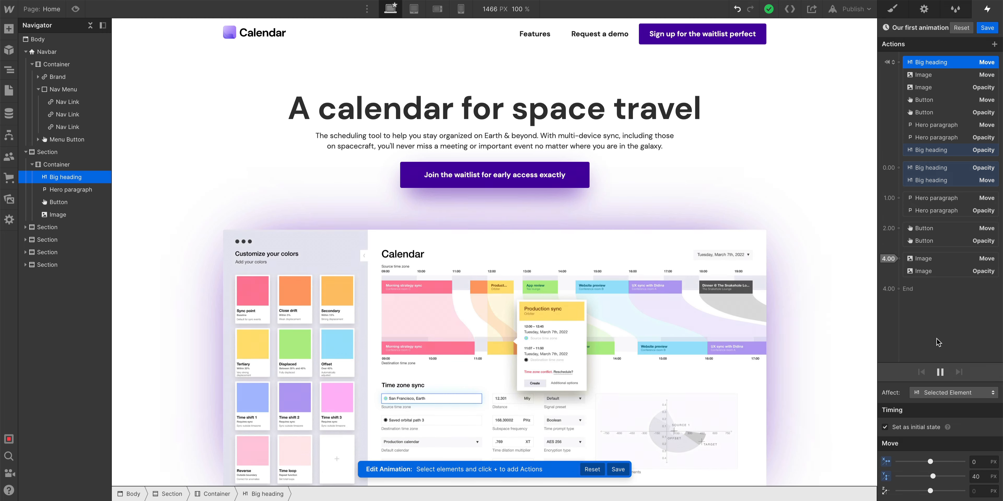
Select the paragraph, button and image action groups together.
drag(947, 200, 940, 219)
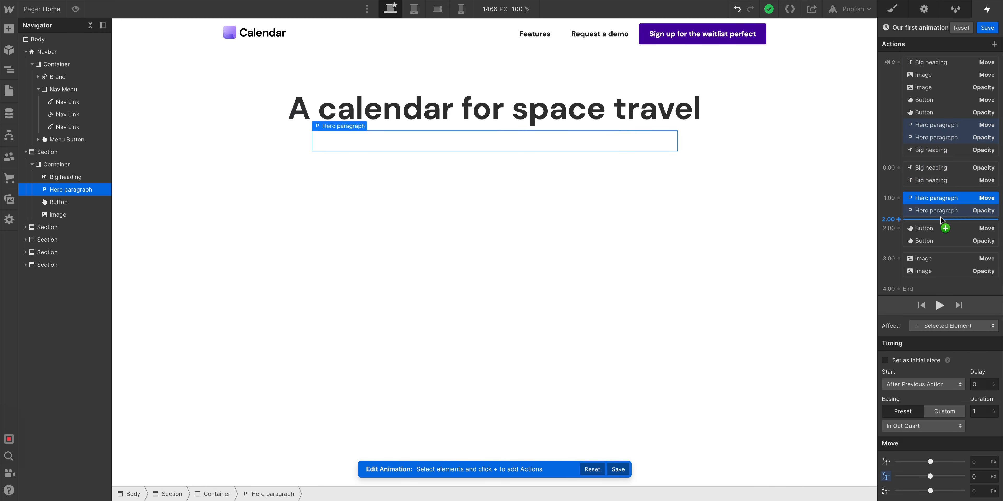
shift+click(946, 272)
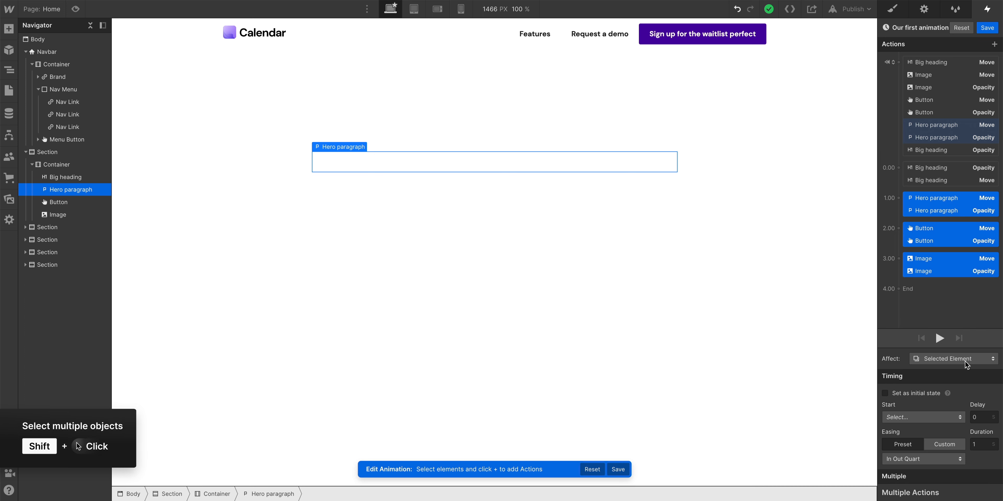